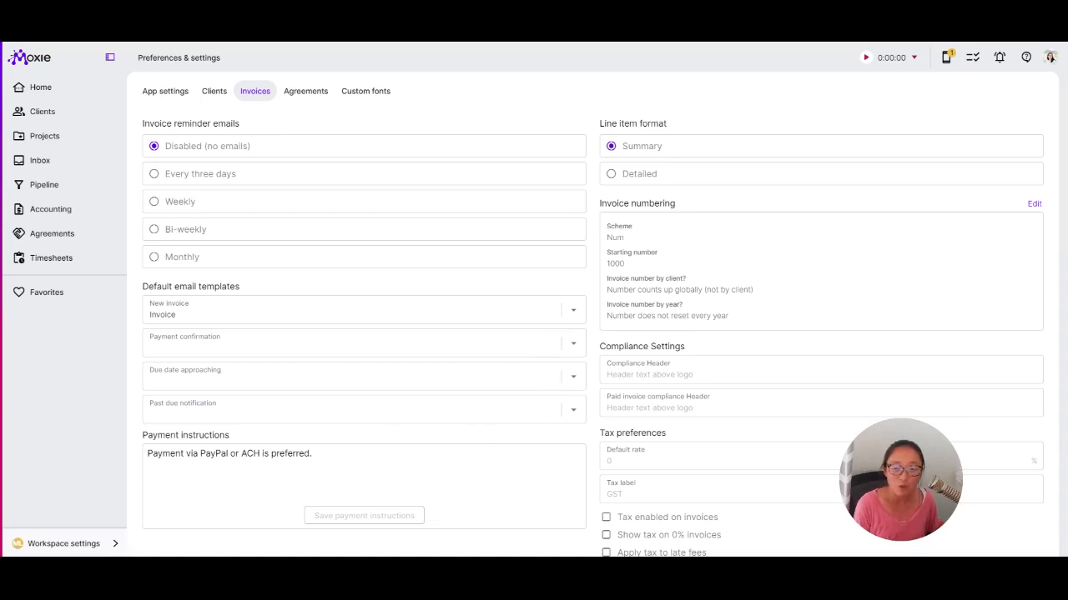
Try the Invoice reminder template as the default payment confirmation email in the invoice preferences and clear that selection
left_click(64, 544)
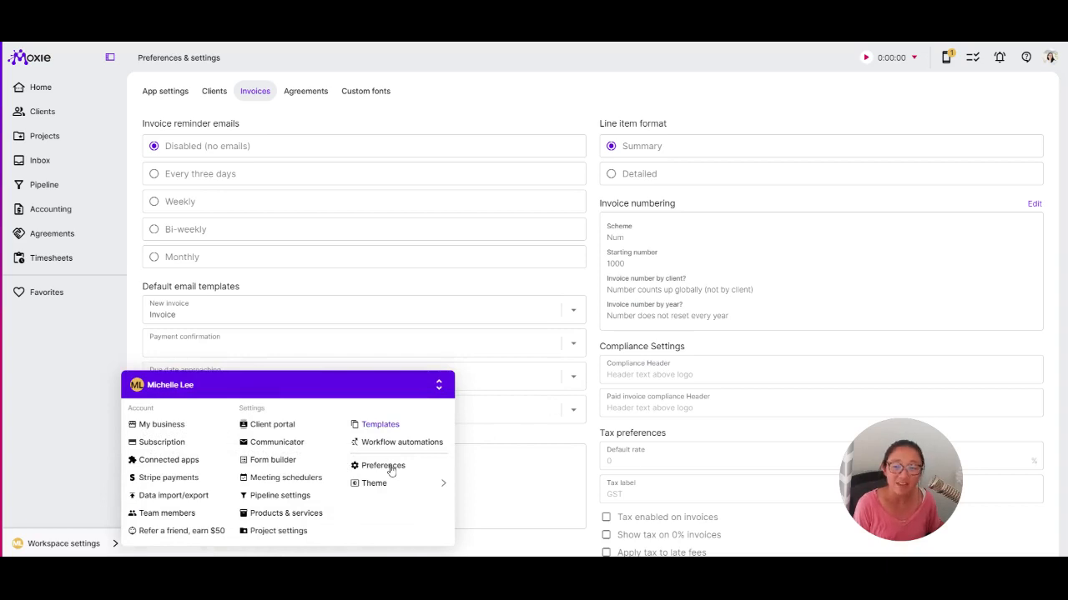
left_click(61, 475)
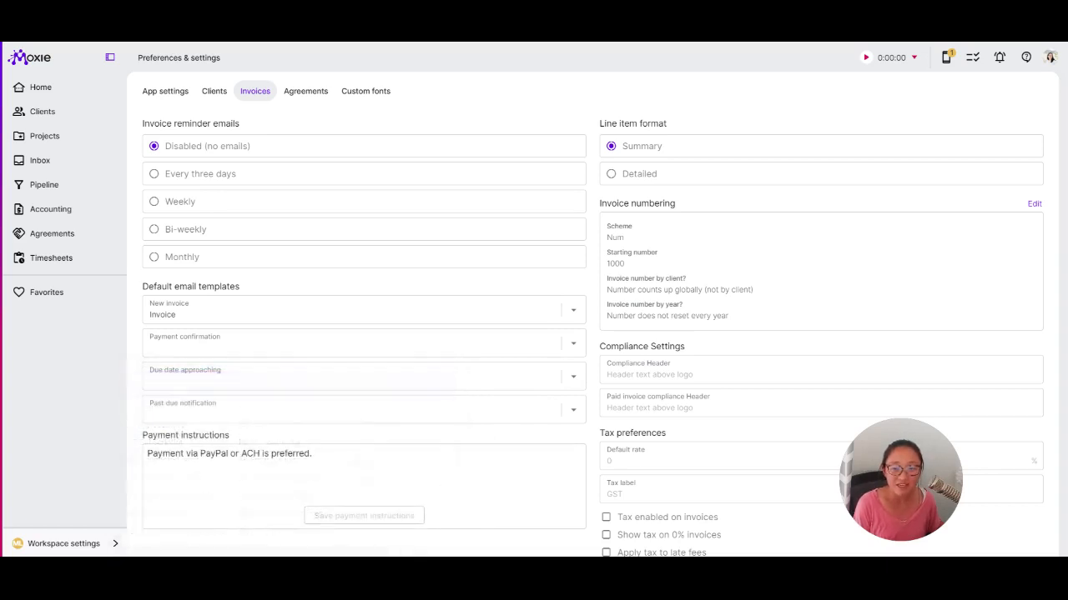
left_click(573, 388)
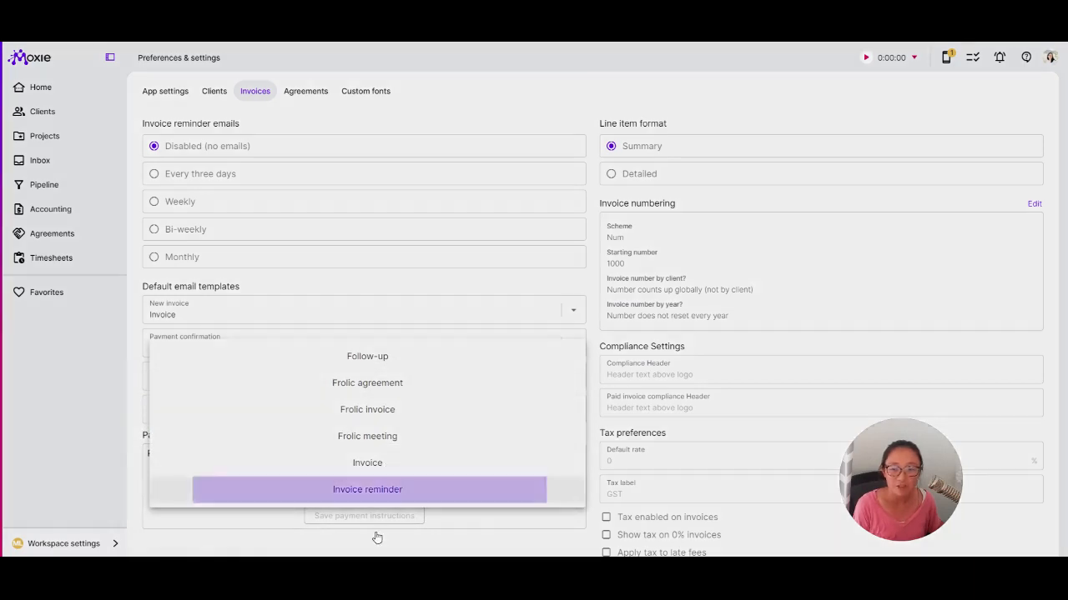
left_click(275, 490)
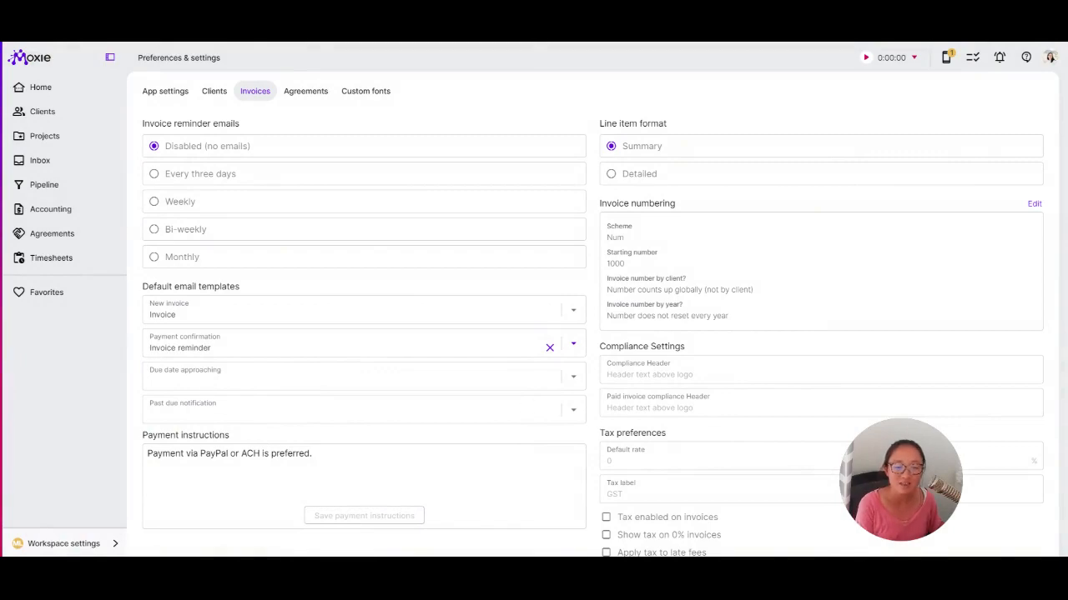
left_click(550, 398)
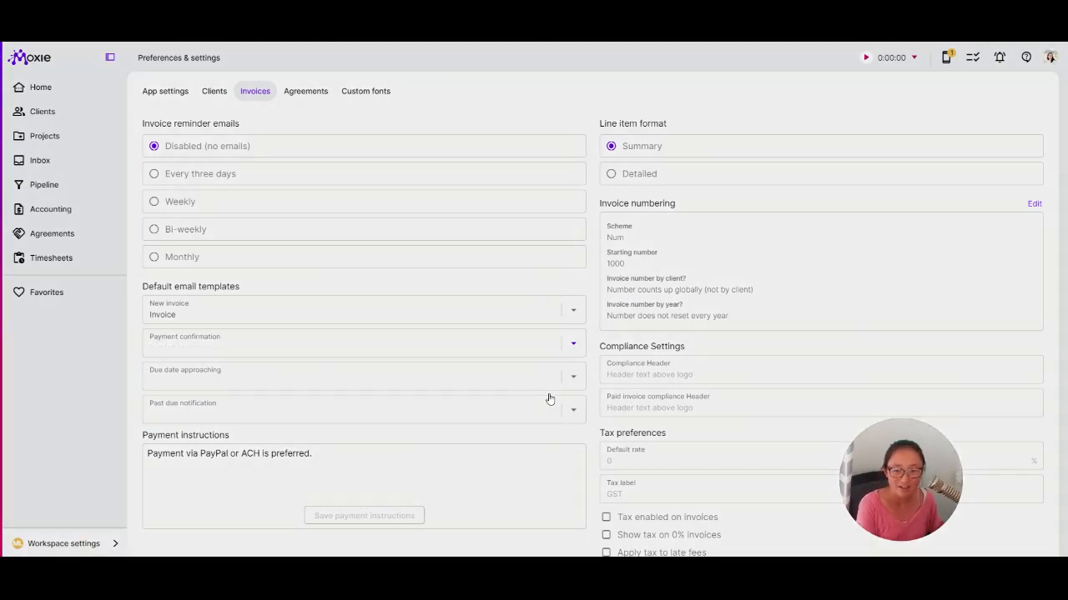
scroll(593, 314, "down", 1)
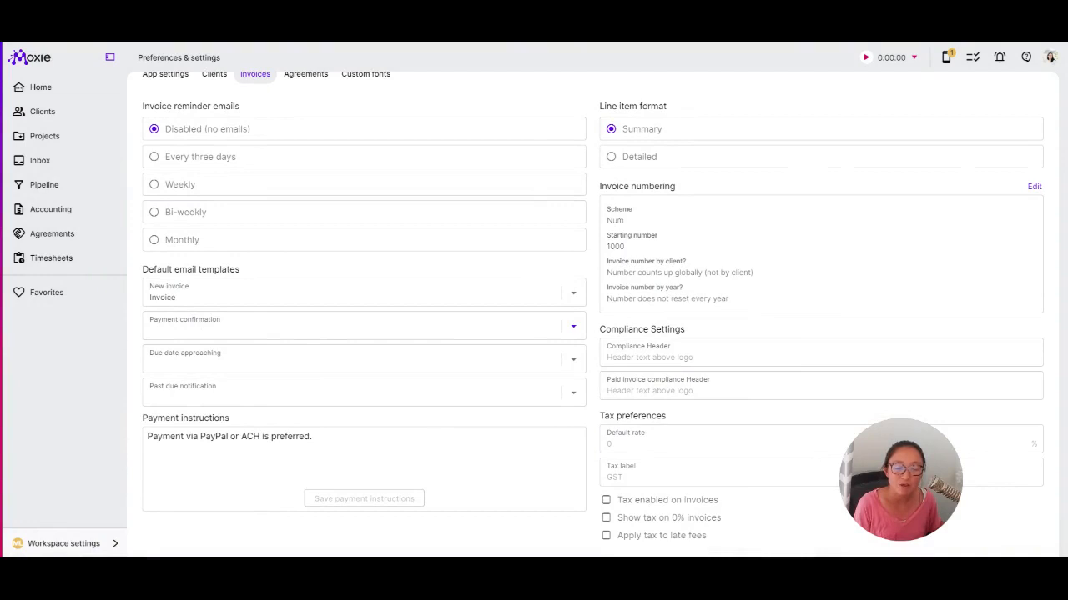
scroll(593, 314, "up", 1)
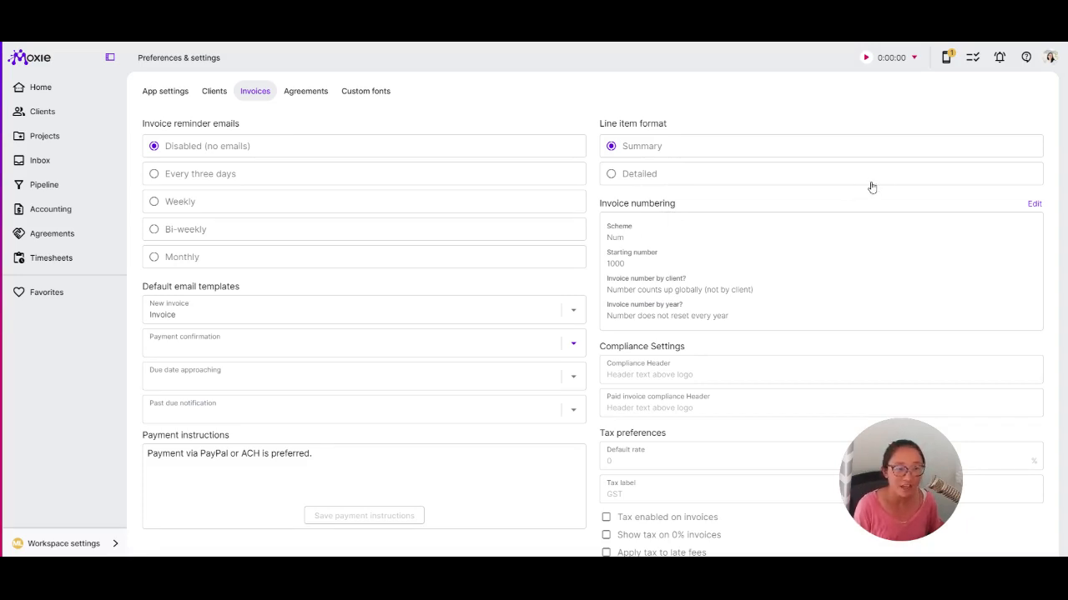
Start the time tracker and close its entry details with no client or project assigned
left_click(915, 107)
left_click(859, 104)
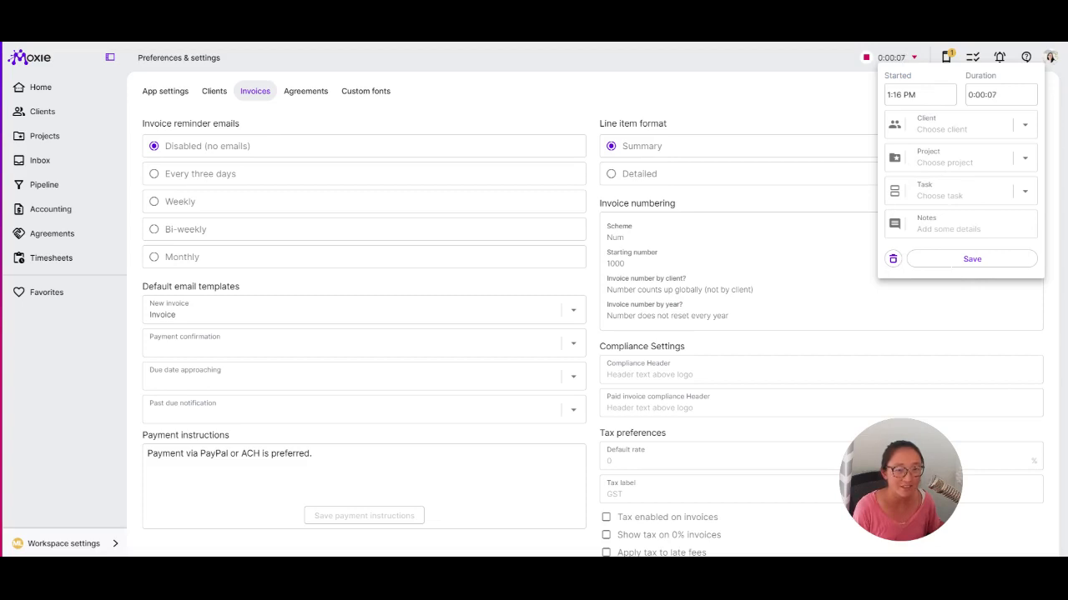
left_click(831, 146)
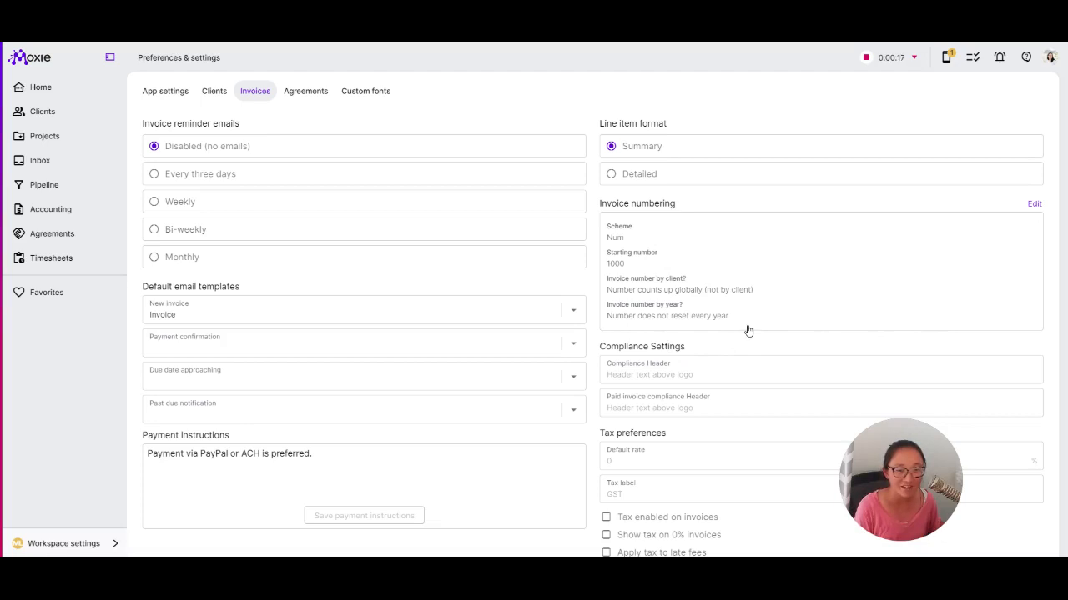
scroll(749, 329, "down", 1)
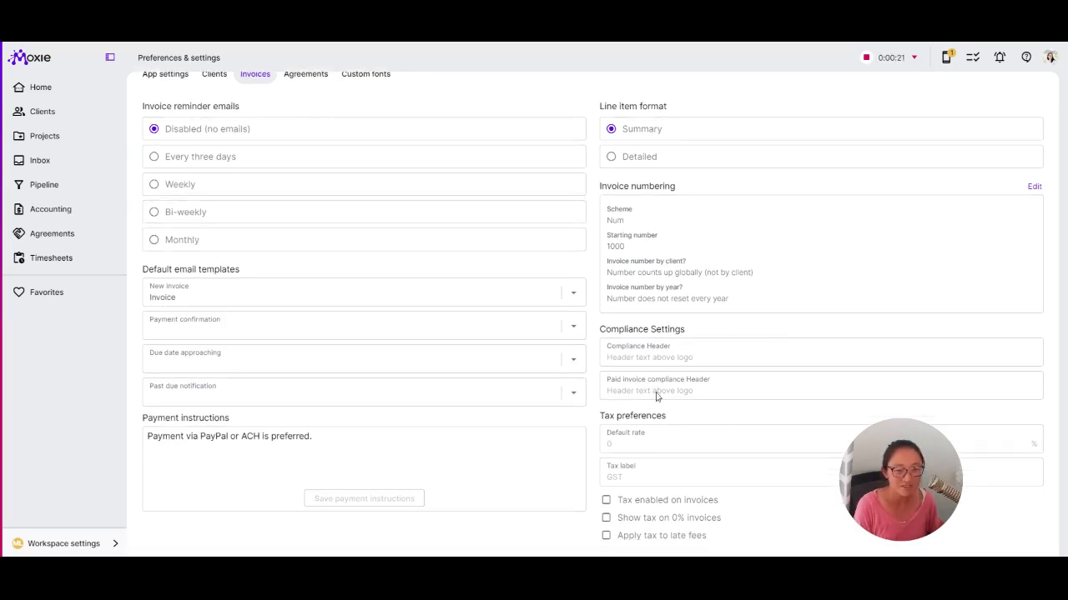
scroll(562, 425, "up", 1)
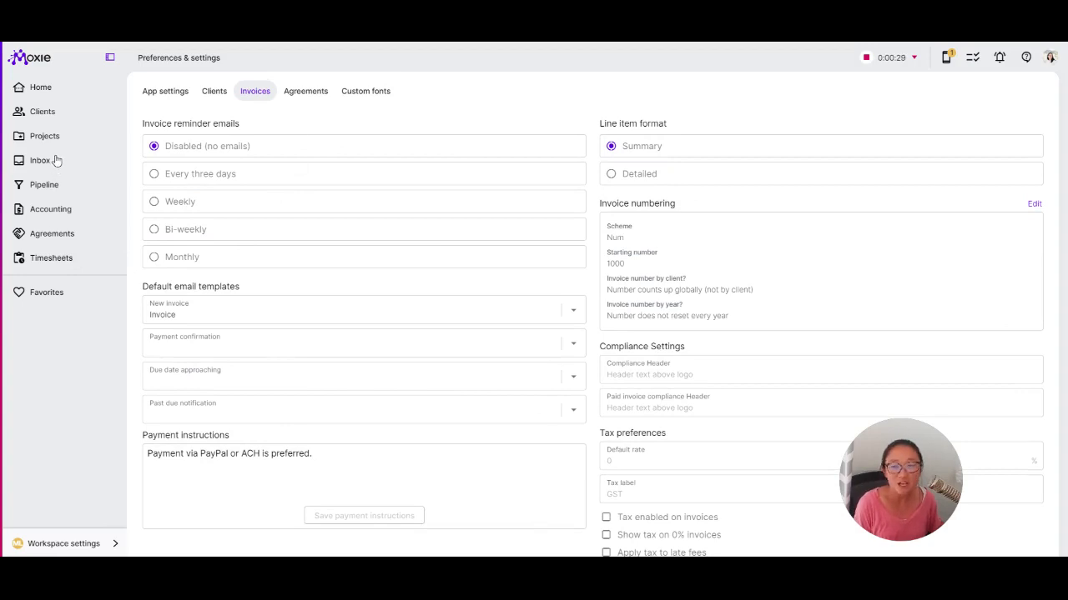
Open the invoices of the *Unlimited Clients client
left_click(42, 112)
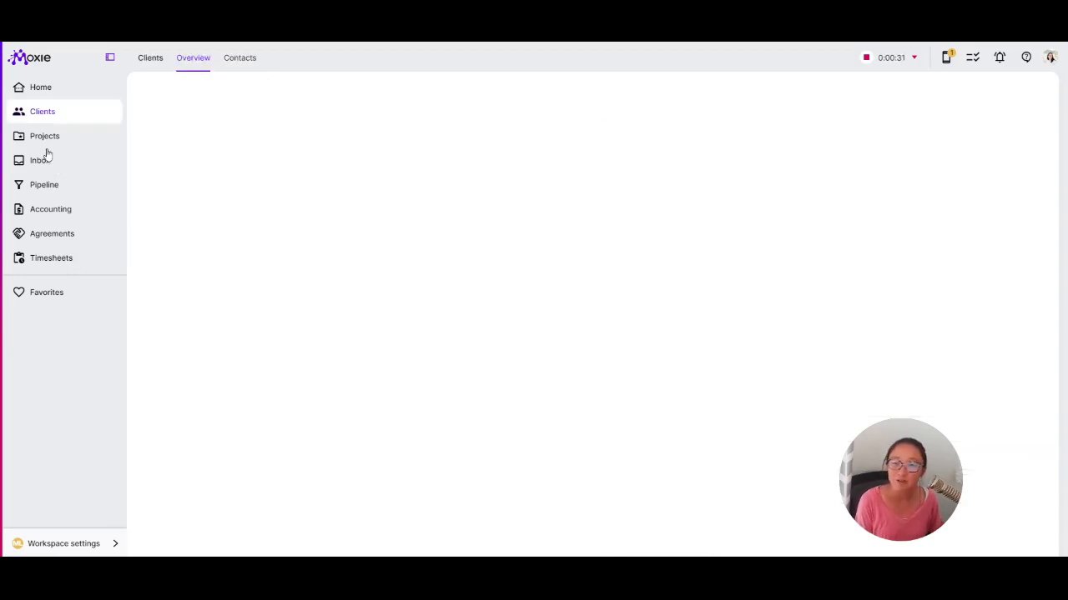
left_click(299, 134)
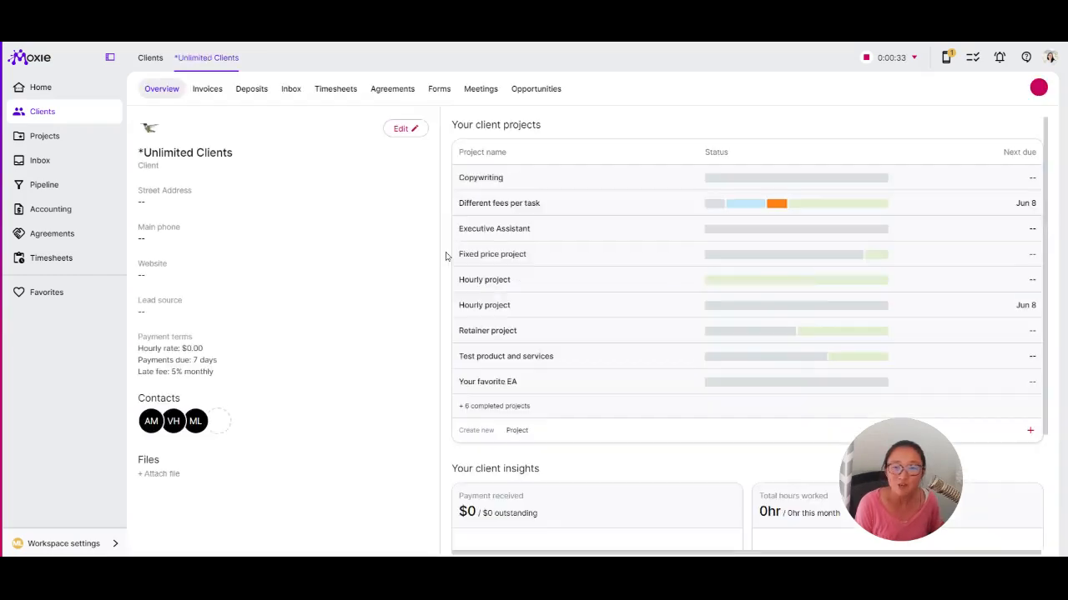
left_click(207, 89)
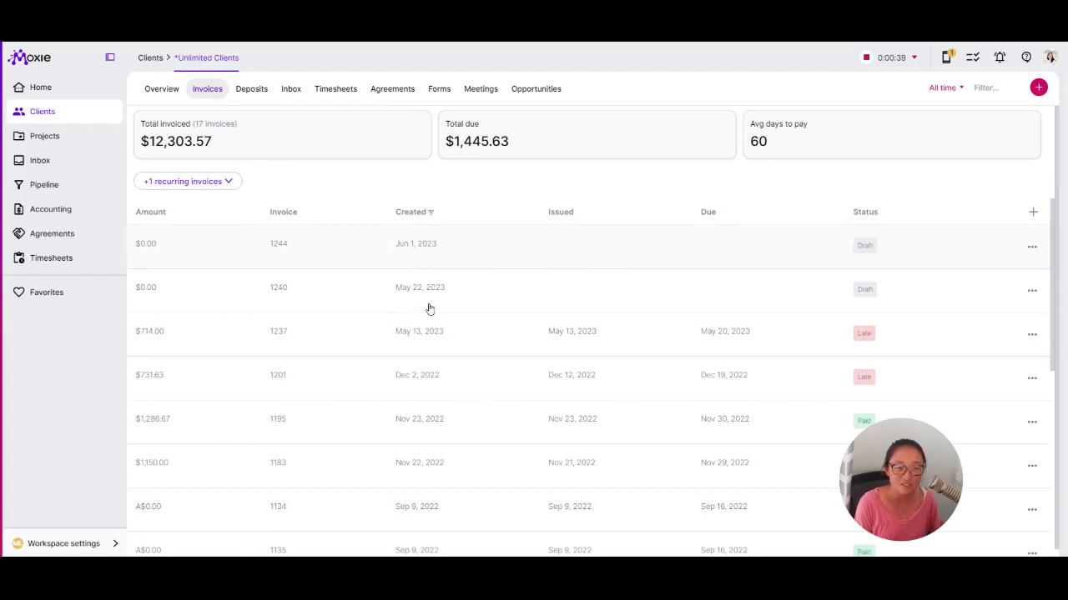
Browse the client's invoices and open the draft invoice created on May 22, 2023
scroll(838, 283, "down", 1)
scroll(842, 276, "down", 5)
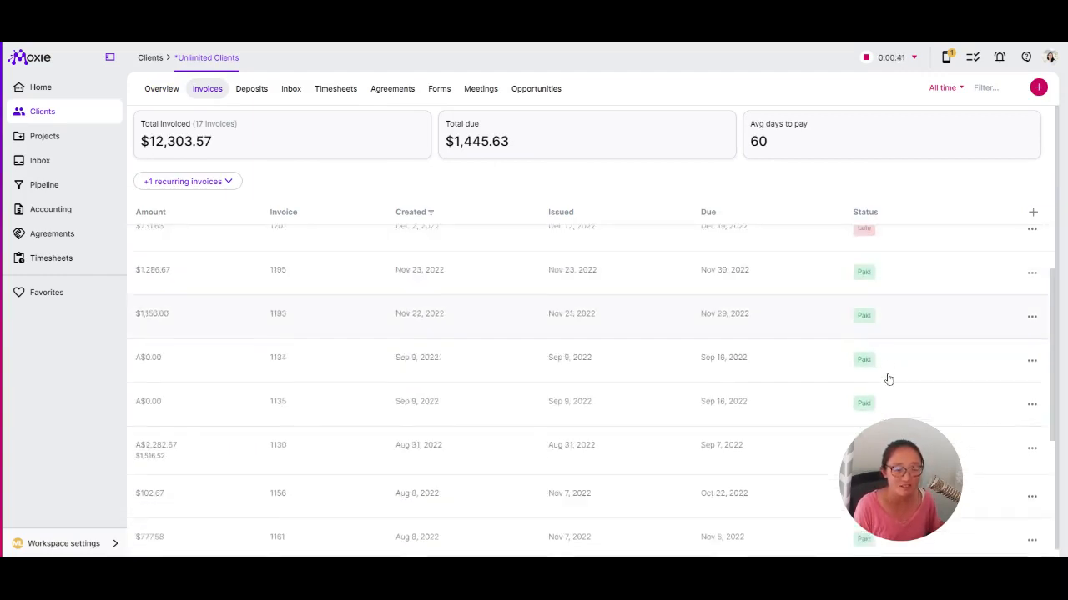
scroll(731, 424, "up", 6)
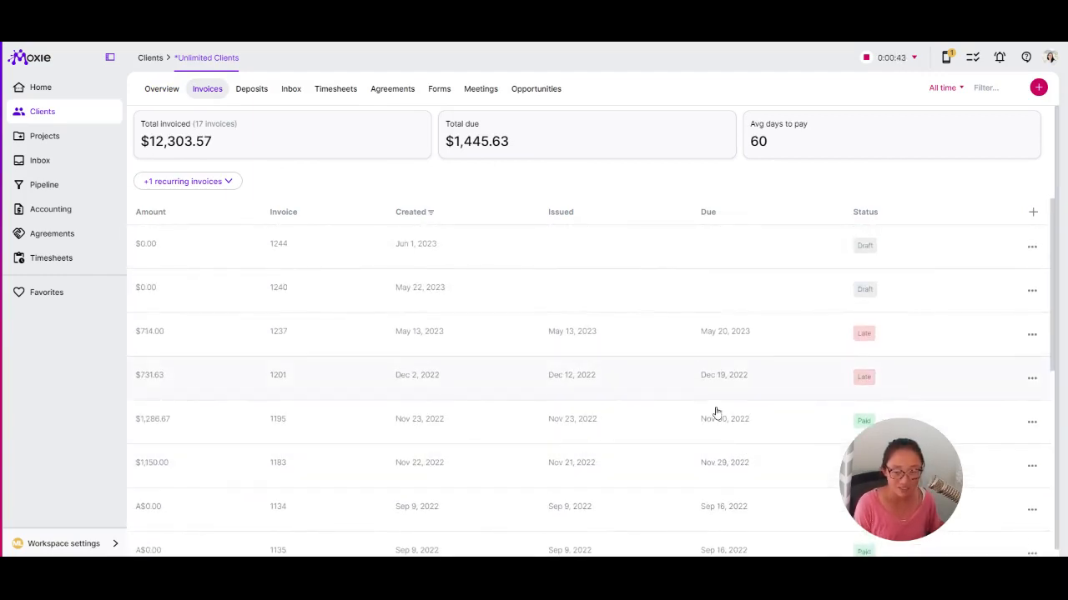
left_click(412, 335)
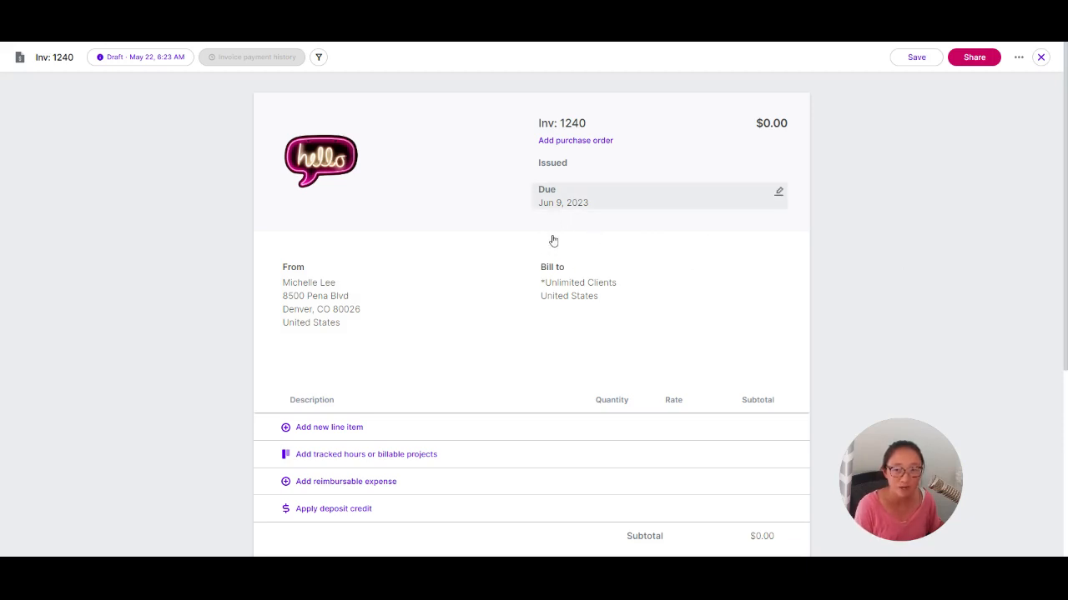
Add the Page product to the draft invoice as a line item with a quantity of 3
scroll(433, 267, "down", 1)
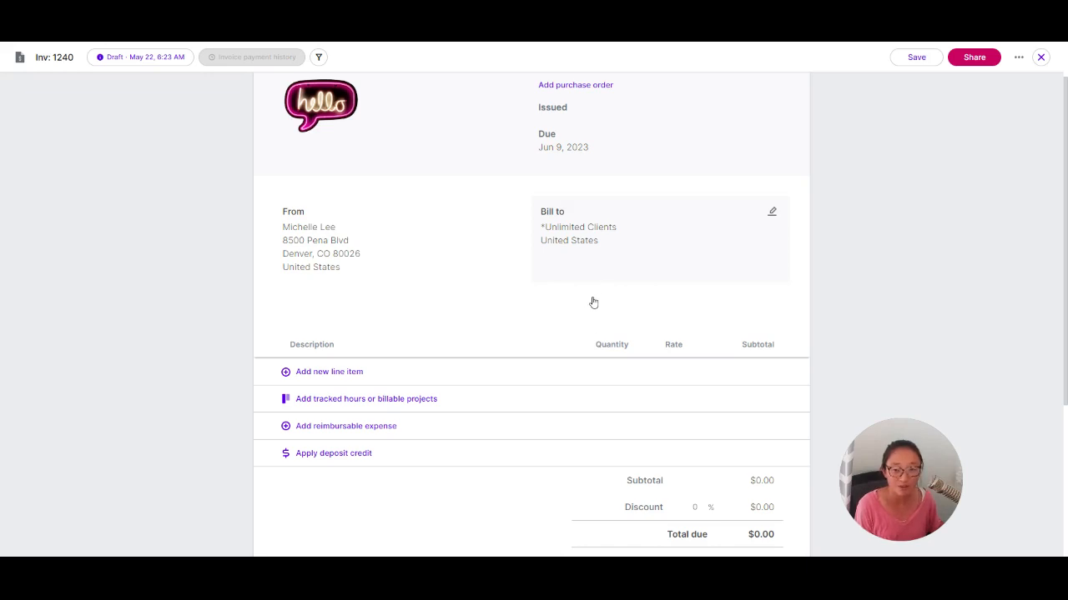
scroll(593, 303, "down", 1)
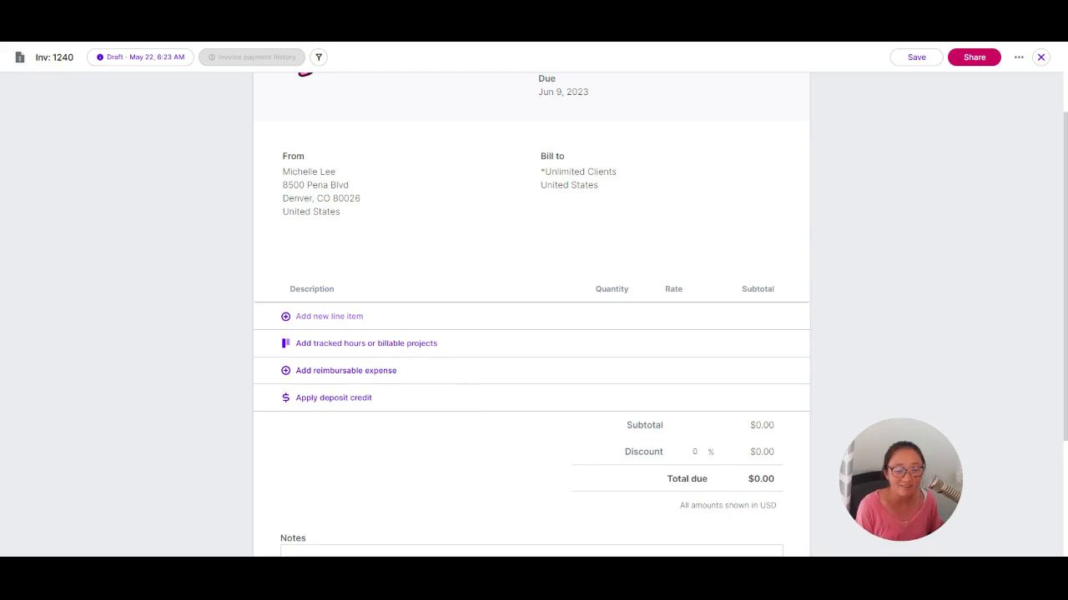
left_click(322, 317)
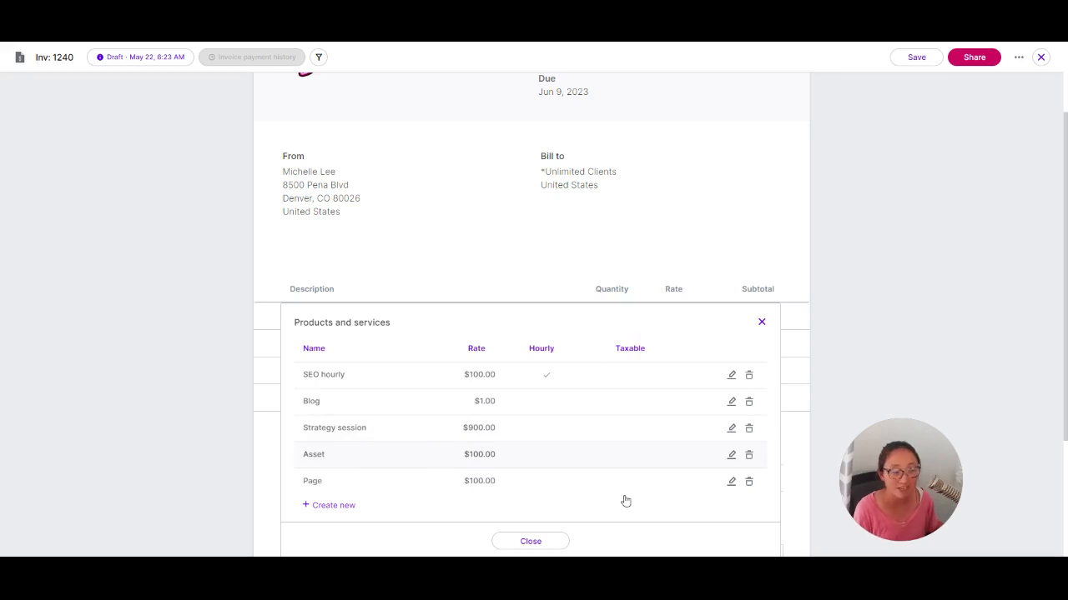
left_click(196, 406)
left_click(346, 370)
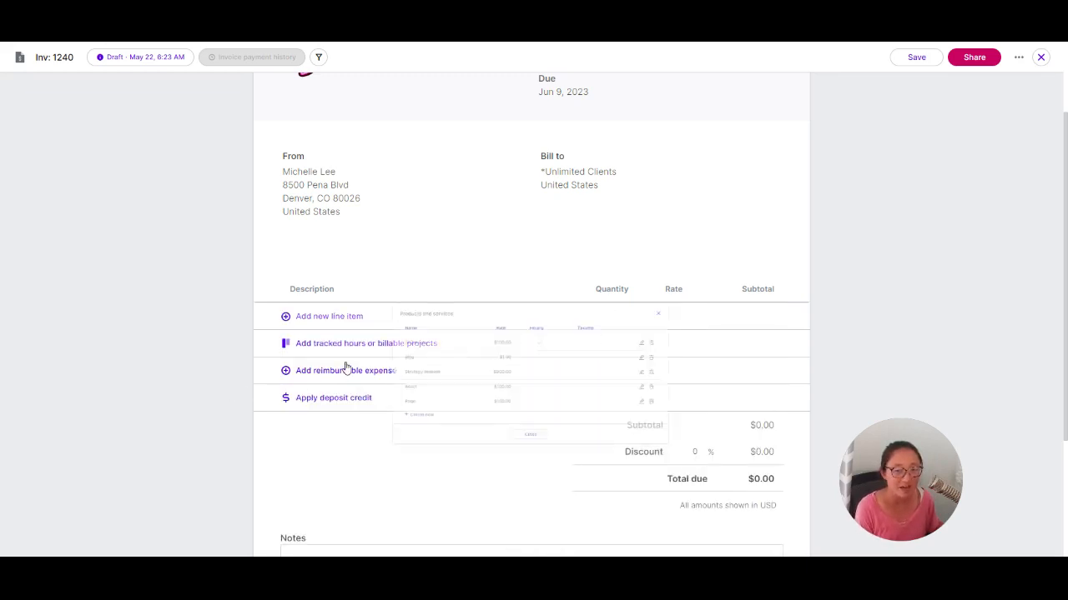
scroll(784, 392, "down", 1)
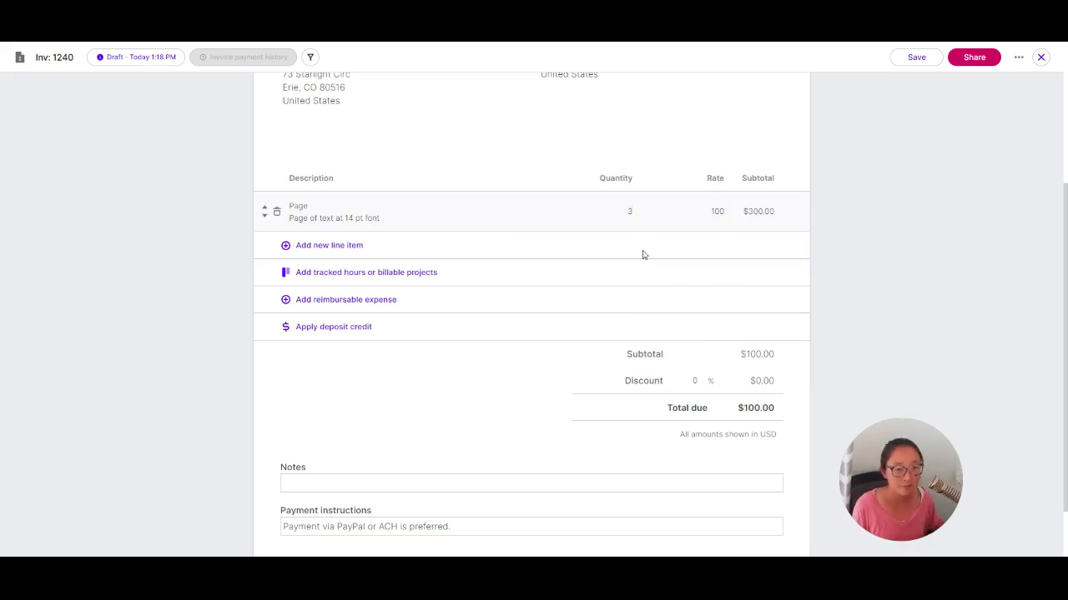
left_click(895, 216)
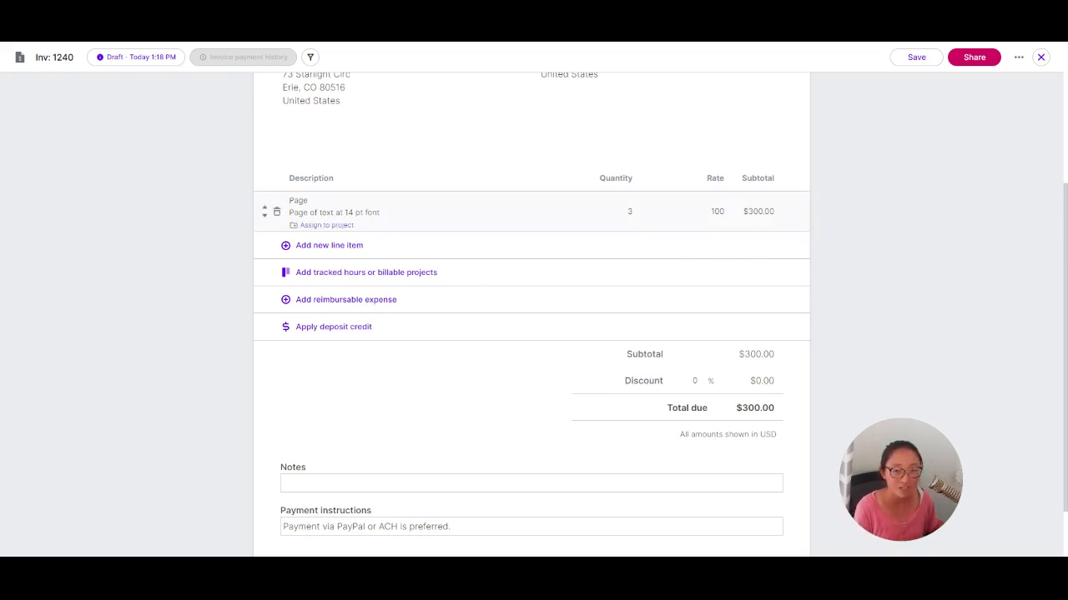
View the form for creating a product or service from a new line item and close it together with the products list
left_click(329, 246)
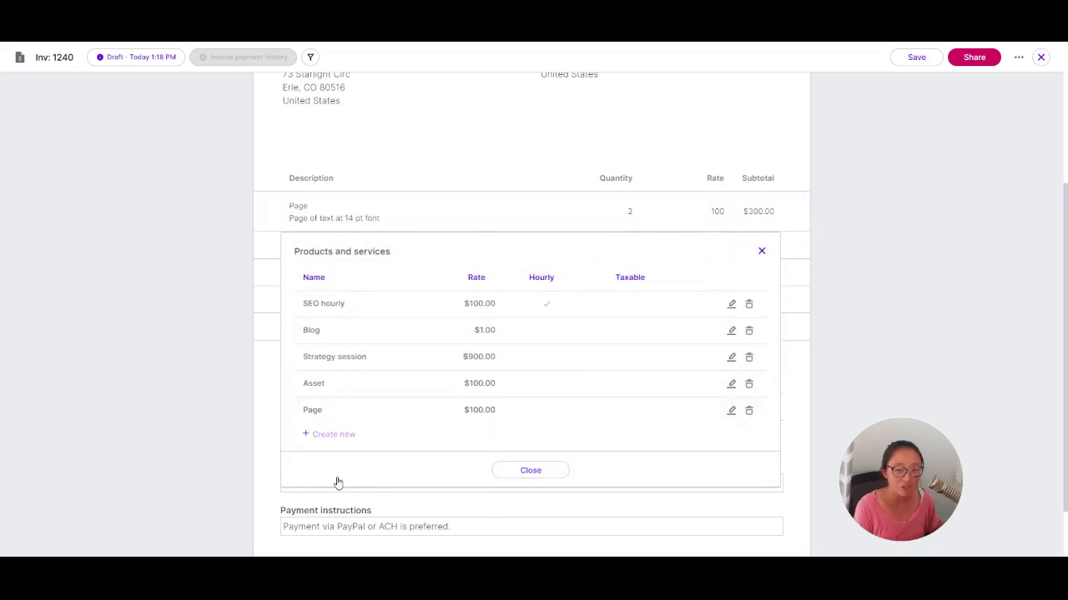
left_click(333, 434)
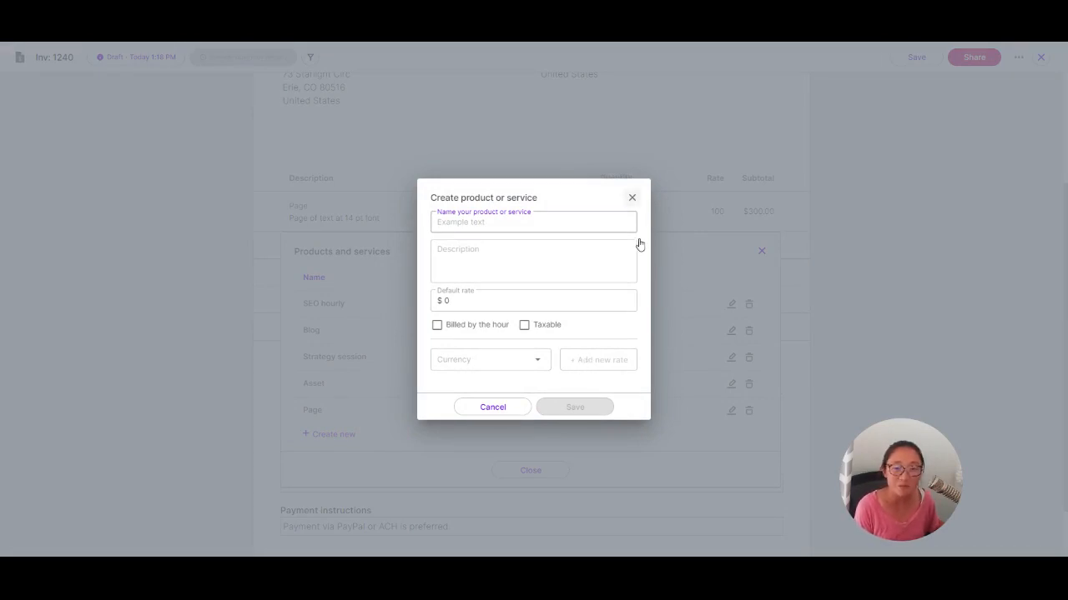
key("Escape")
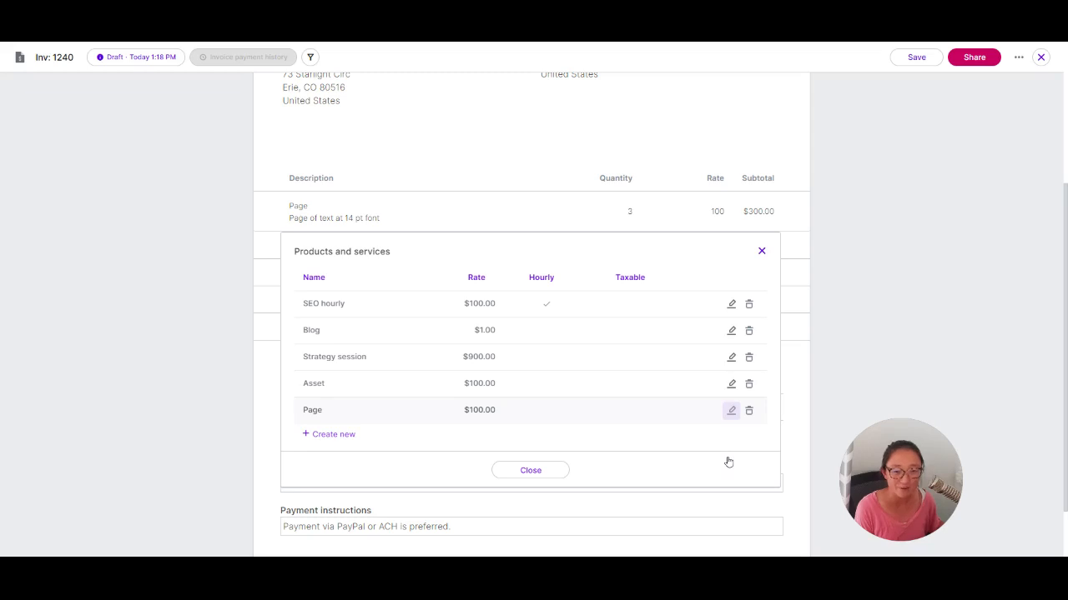
left_click(762, 251)
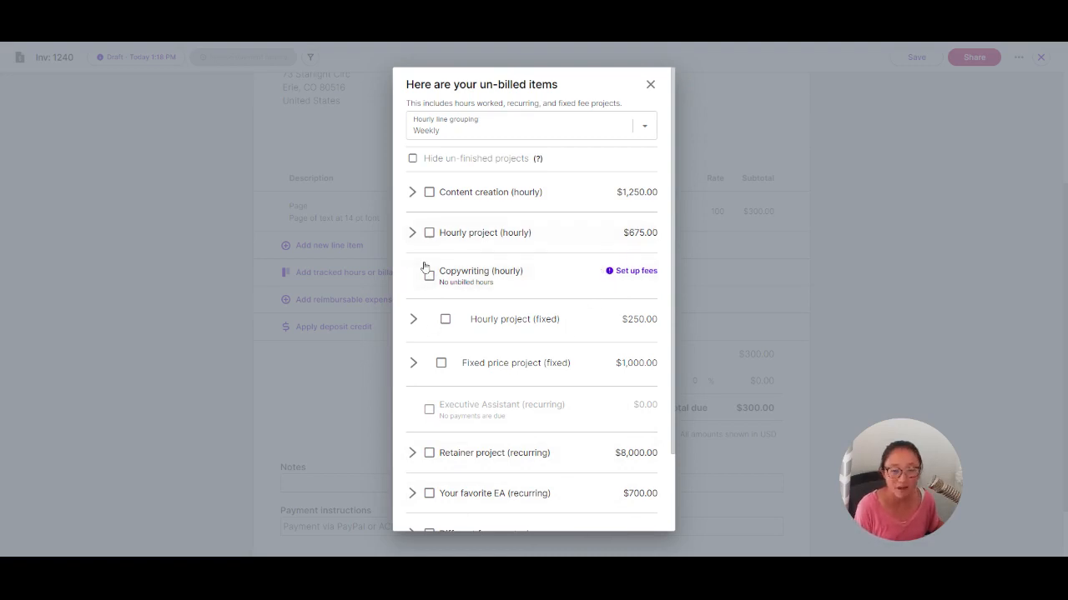
Open the client's un-billed items and examine the breakdowns of Content creation (hourly) and Hourly project (fixed)
left_click(409, 232)
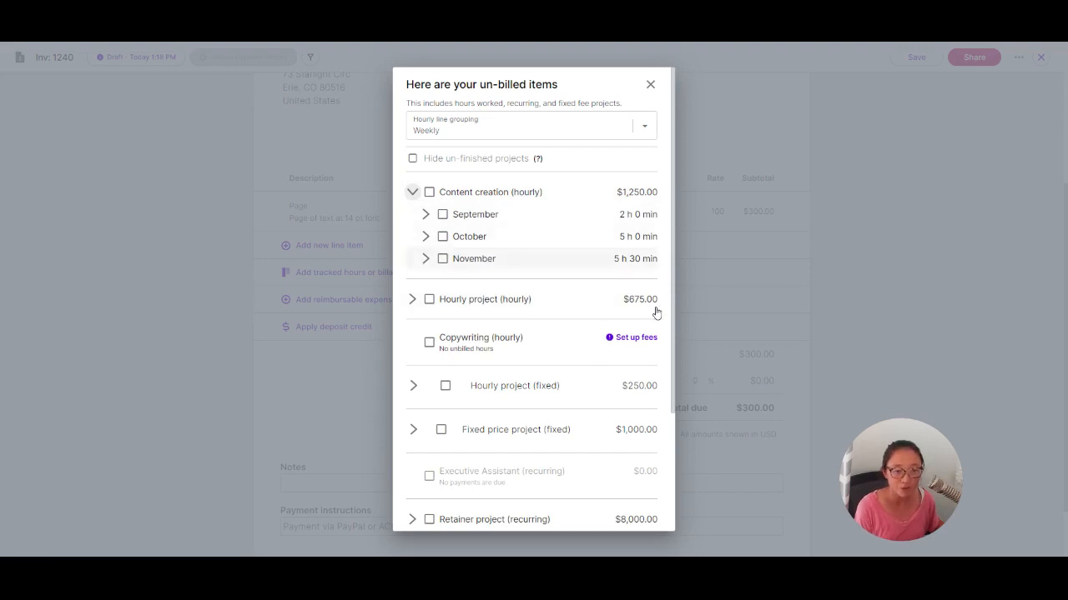
left_click(414, 236)
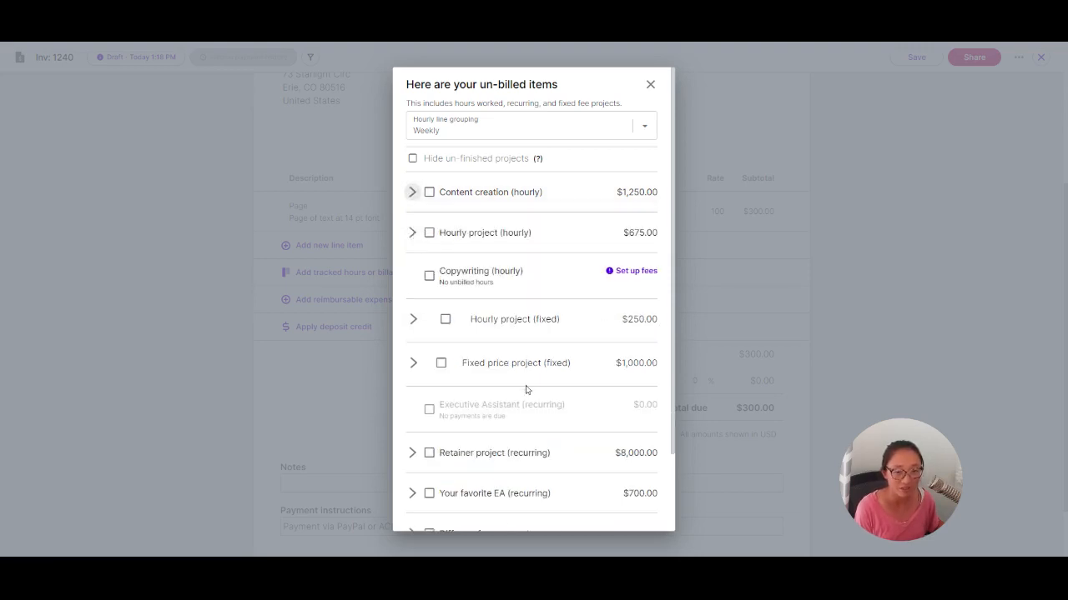
left_click(412, 364)
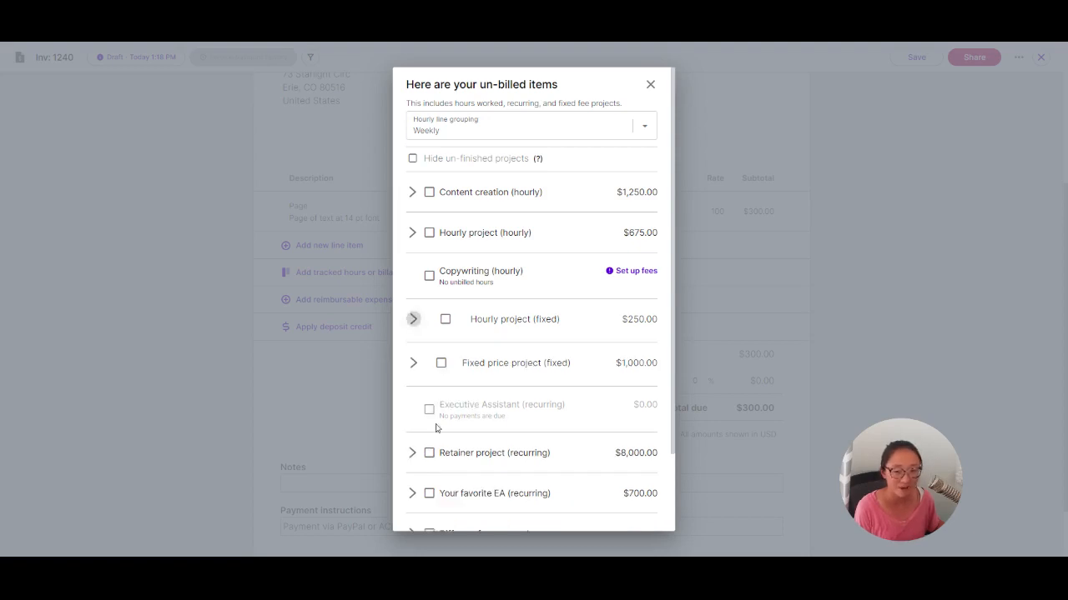
left_click(413, 318)
Examine the billing periods of the recurring Retainer project among the un-billed items
scroll(509, 425, "down", 3)
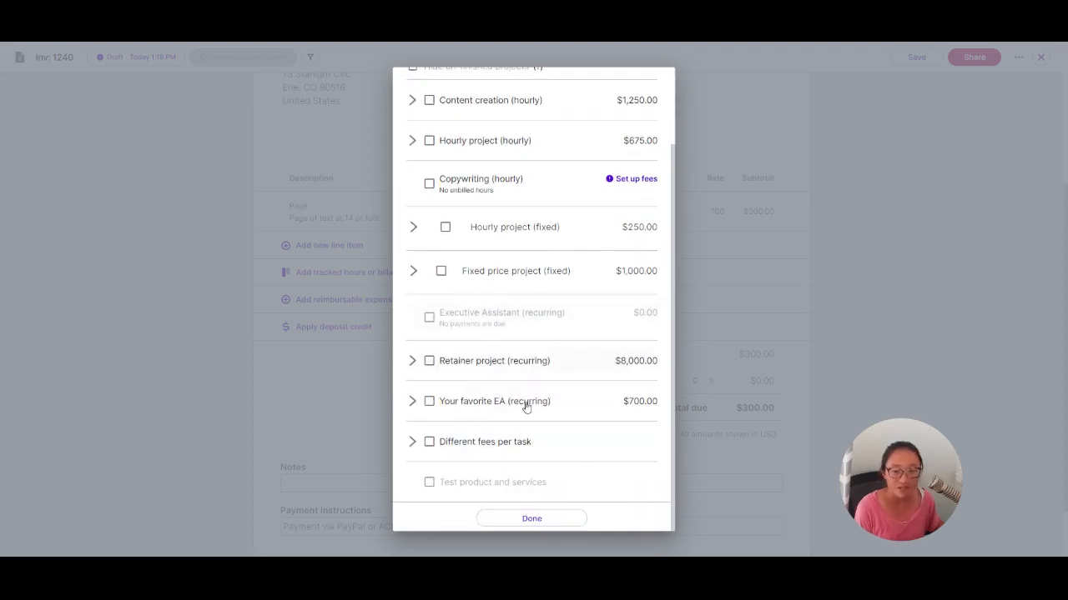
left_click(410, 408)
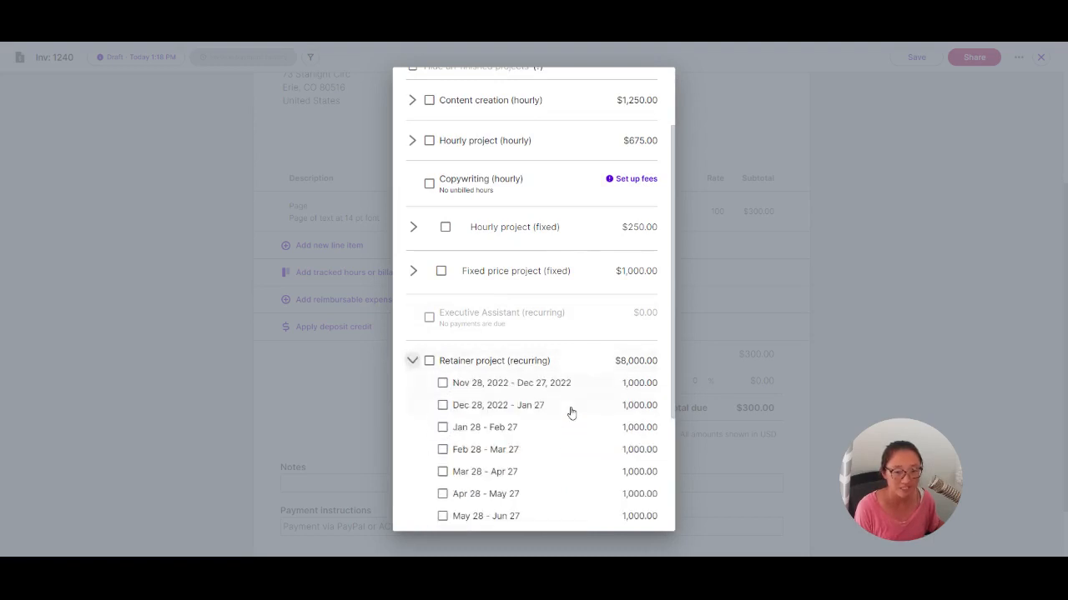
scroll(584, 493, "down", 3)
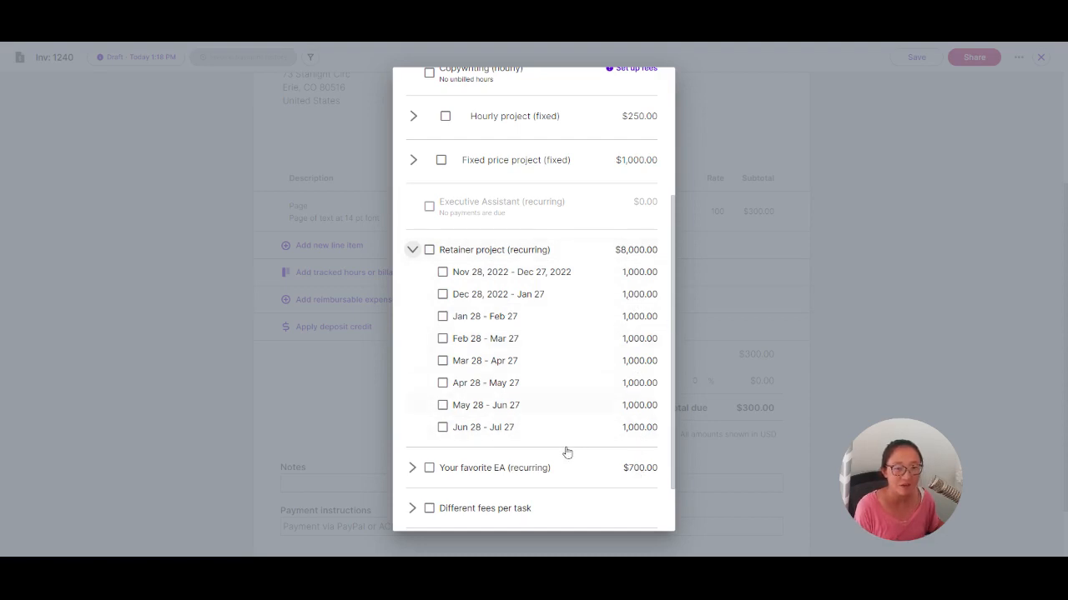
left_click(410, 302)
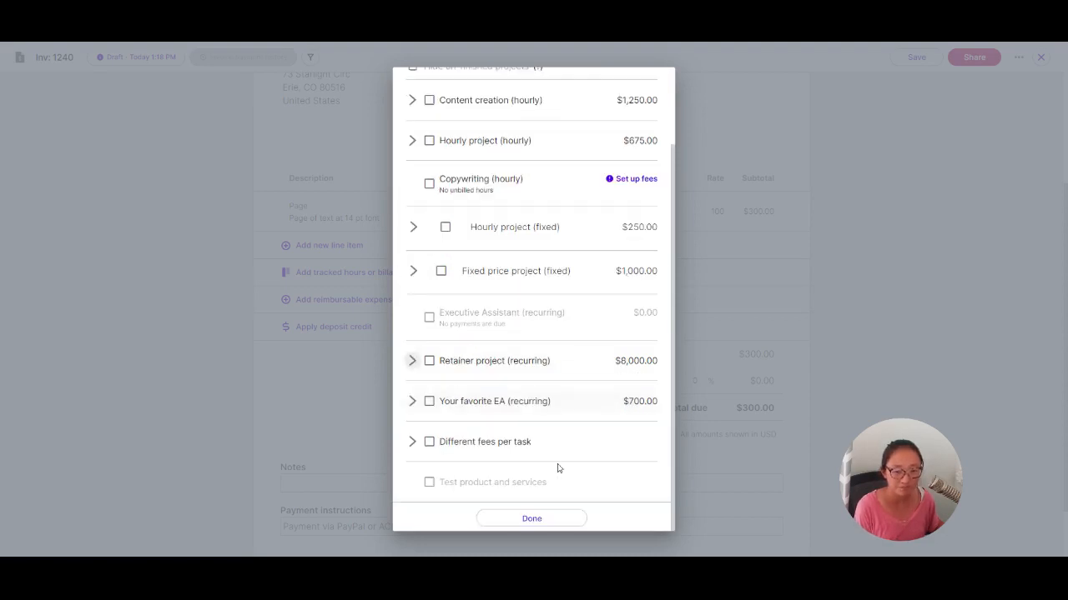
scroll(561, 459, "up", 1)
scroll(450, 447, "down", 1)
left_click(411, 360)
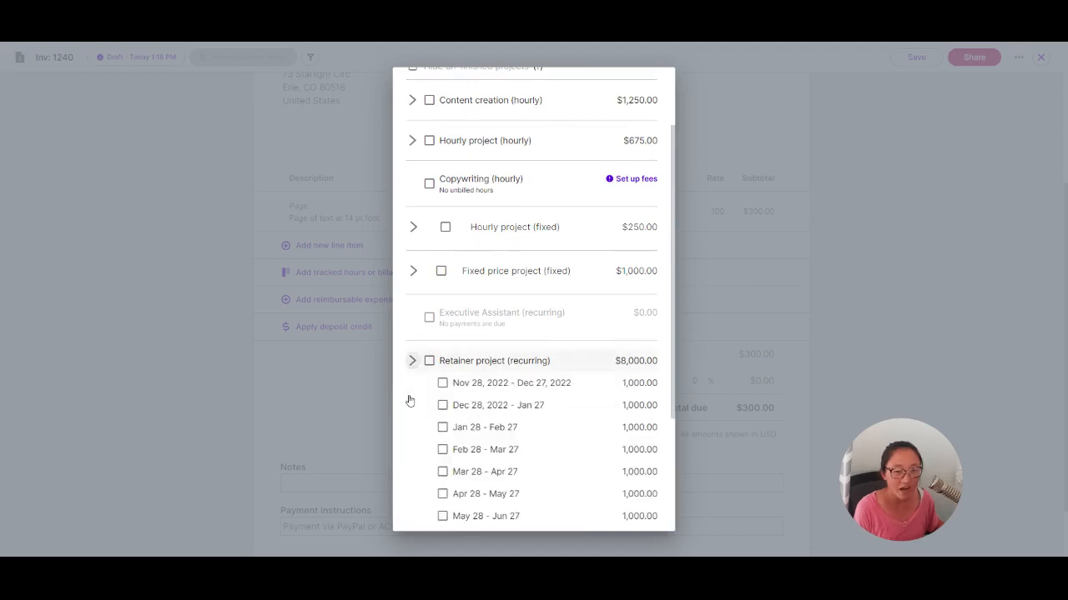
Select the Jan 28 - Feb 27 billing period of the recurring Retainer project for the invoice
left_click(442, 427)
left_click(413, 271)
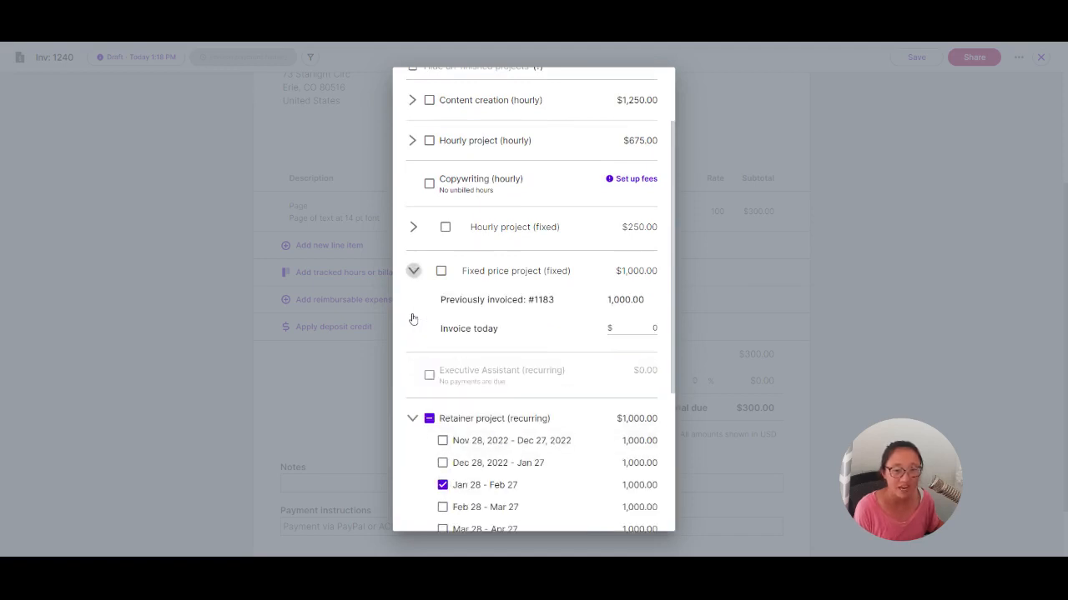
left_click(441, 271)
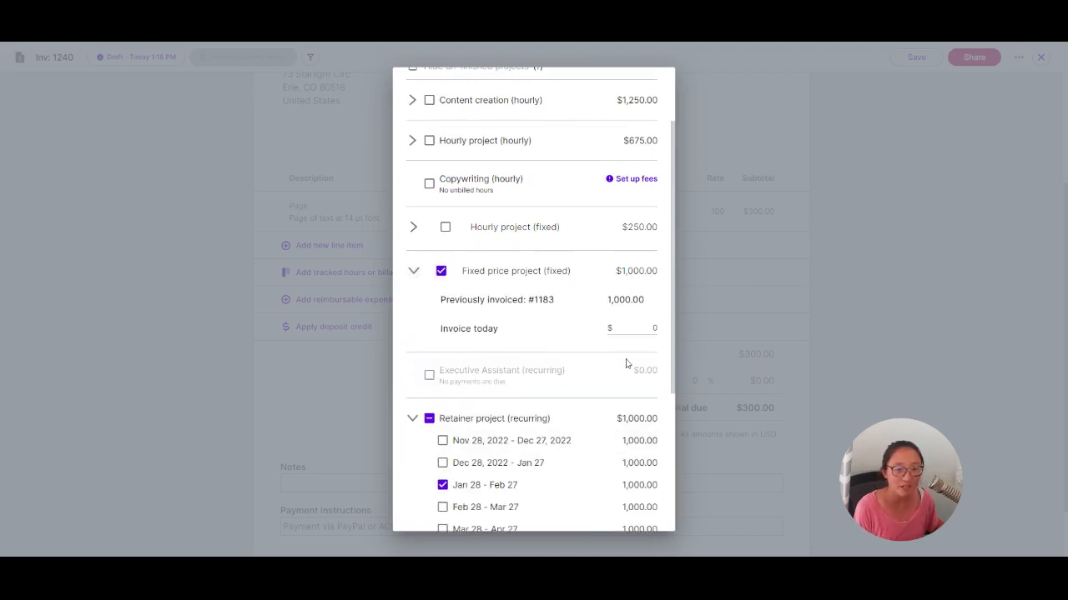
left_click(442, 316)
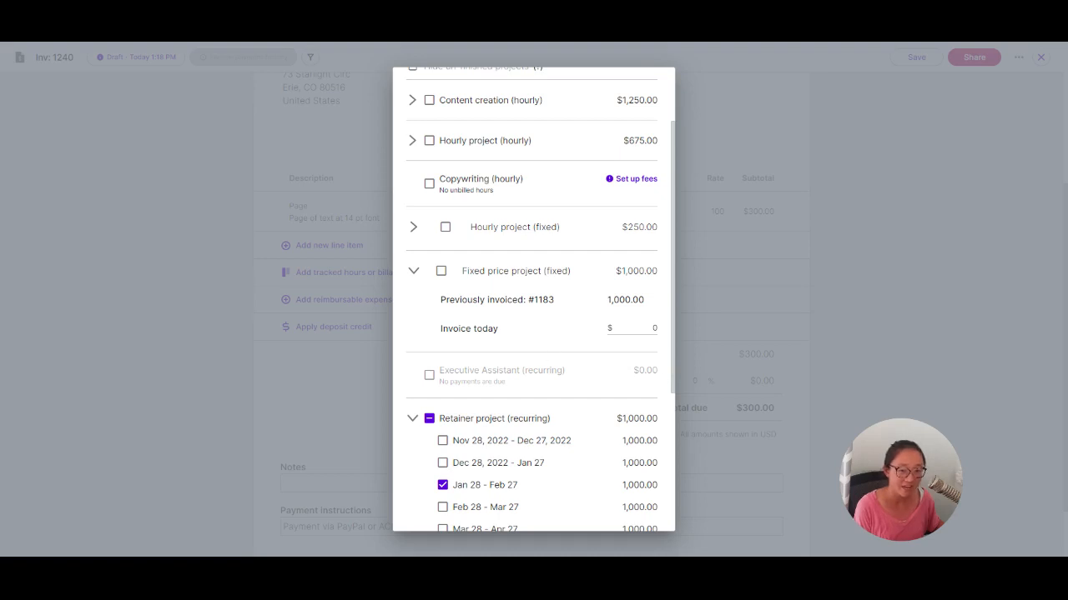
left_click(414, 271)
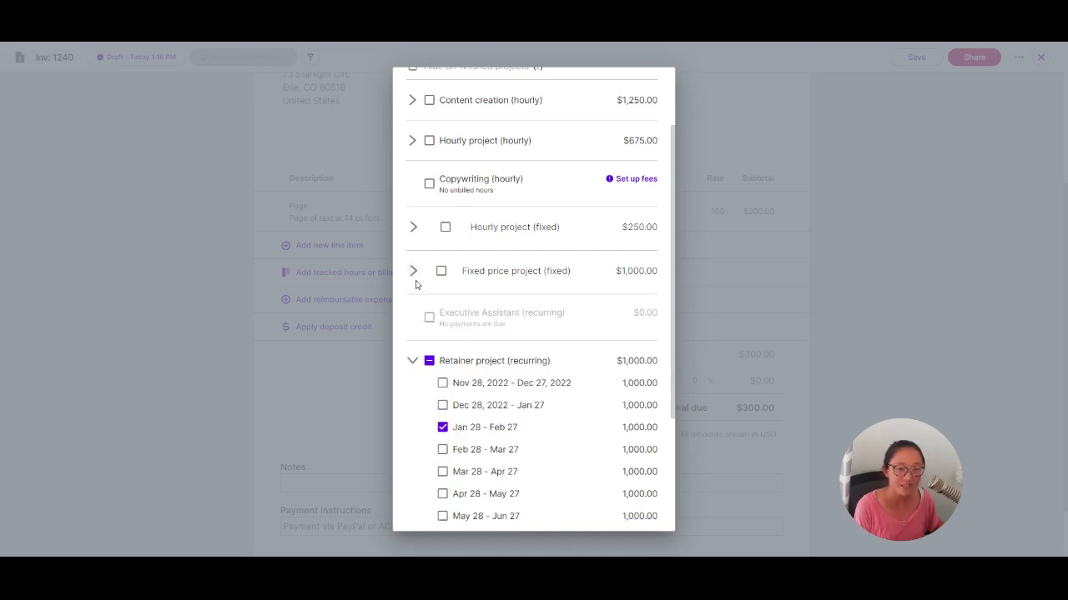
Expand Hourly project (fixed) among the un-billed items and select it for the invoice
scroll(415, 283, "up", 2)
left_click(413, 318)
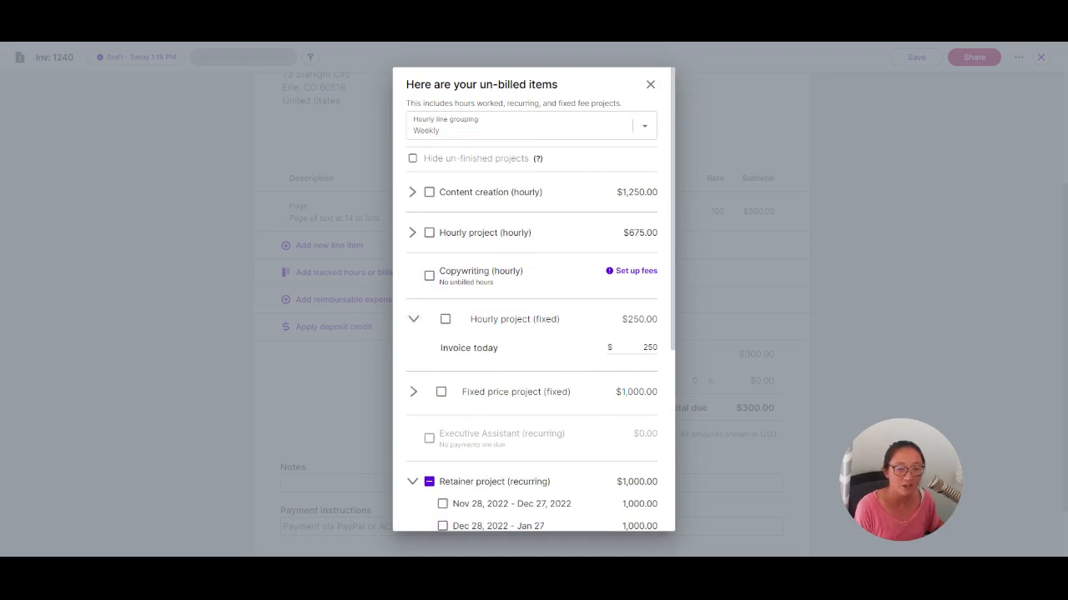
left_click(446, 319)
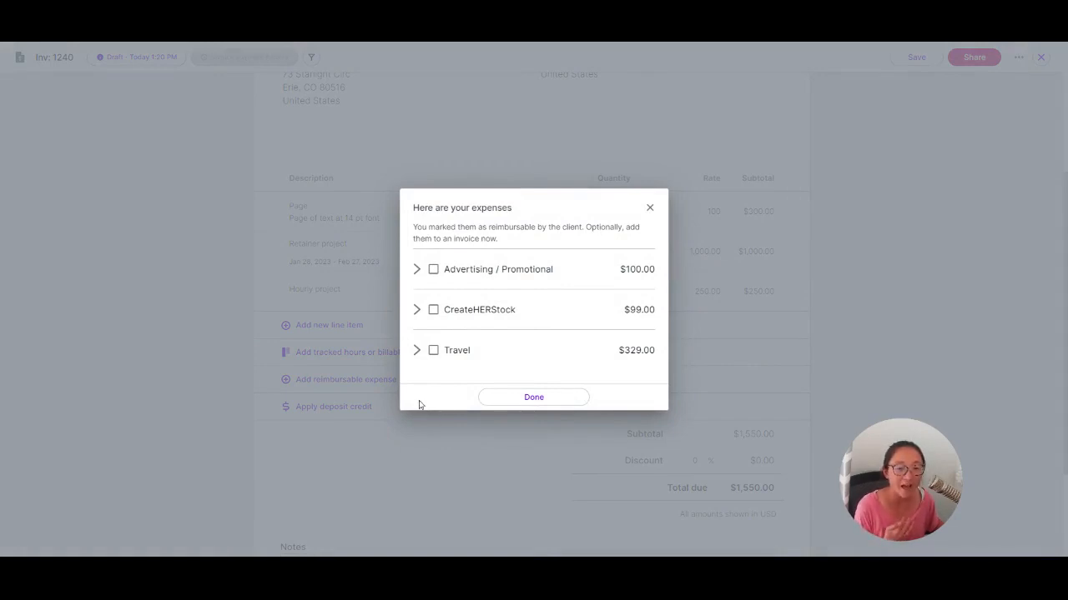
Check the details of the reimbursable Travel expense and add it to the invoice
left_click(416, 350)
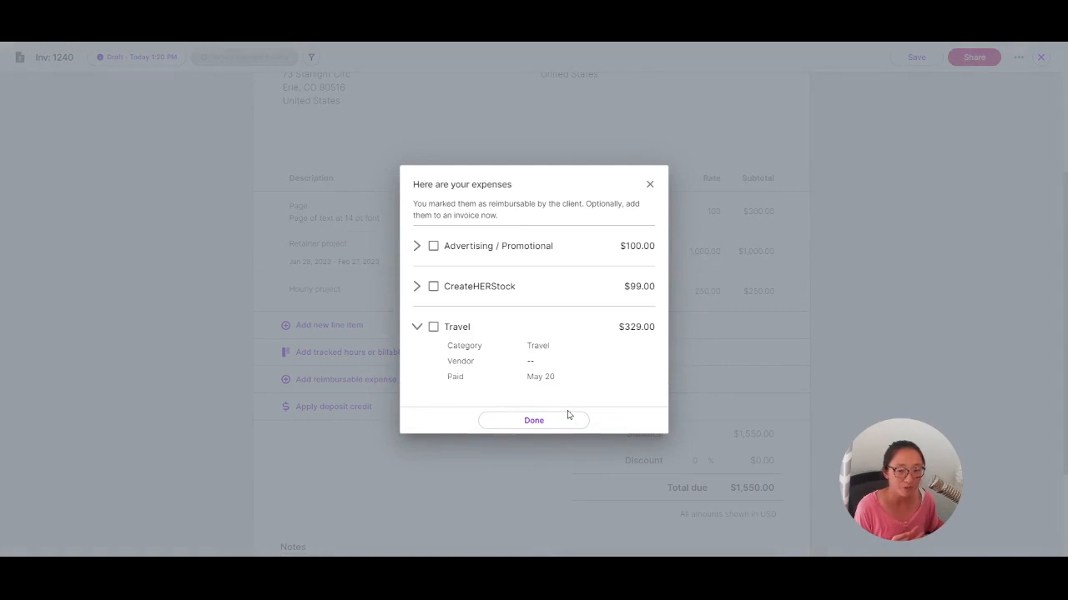
left_click(432, 326)
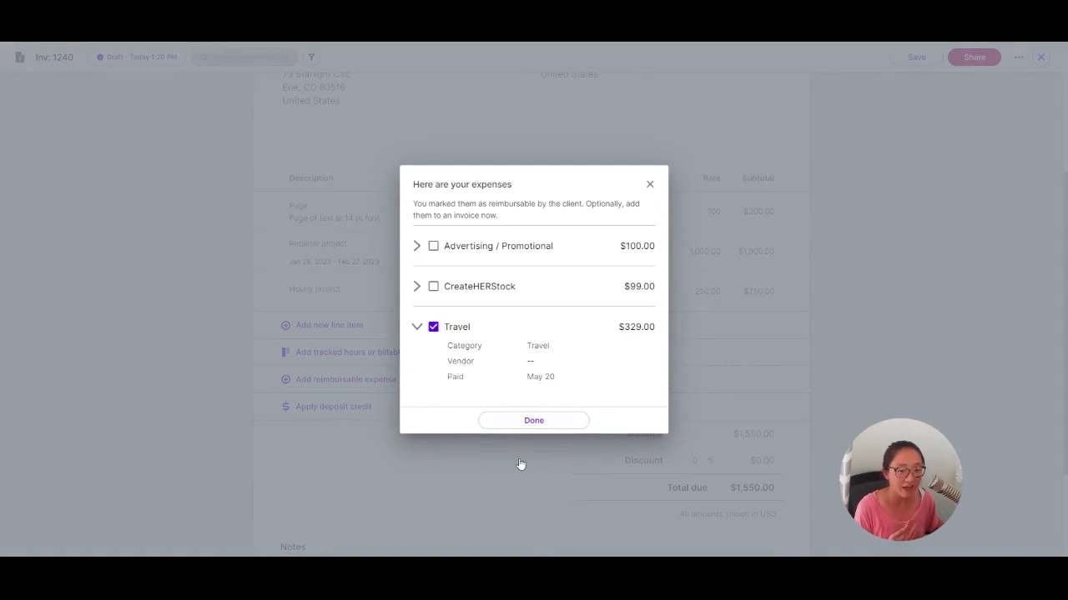
left_click(524, 420)
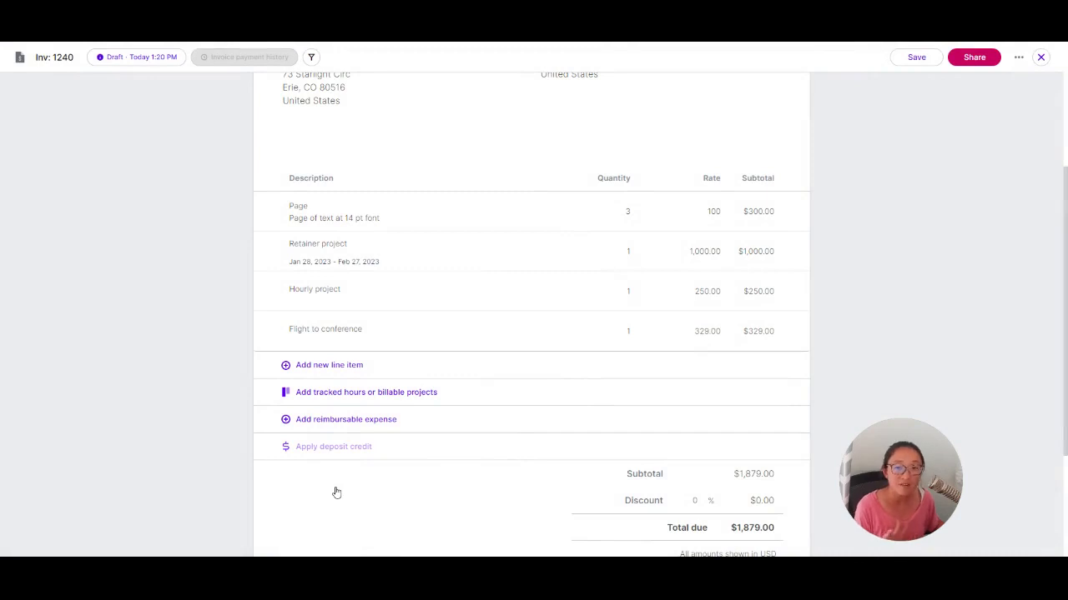
Apply $500 of the client's deposit as a credit on the invoice
left_click(335, 447)
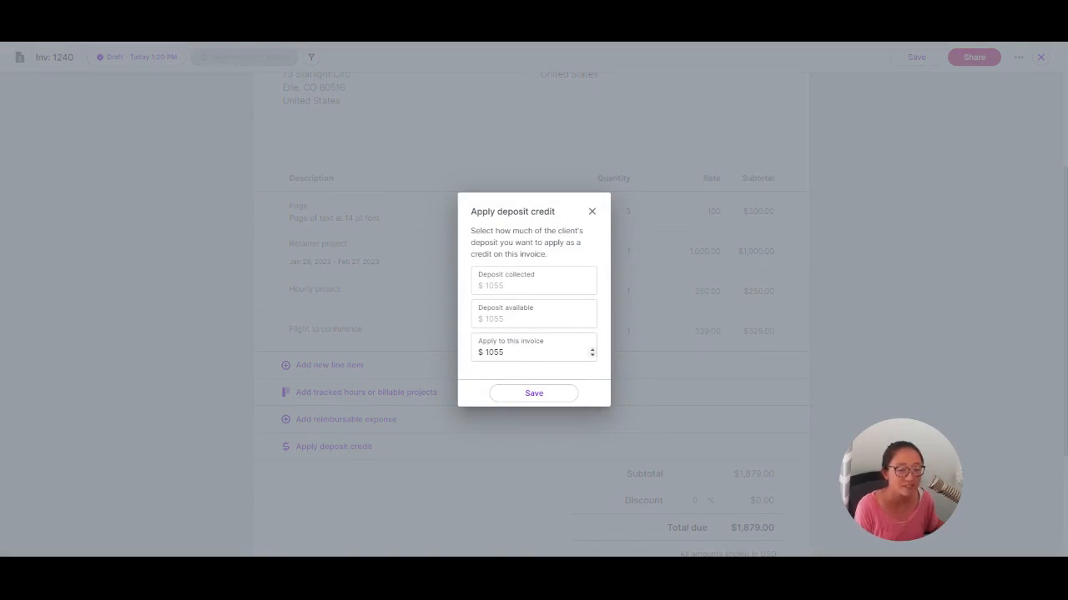
key("ctrl+a")
type("500")
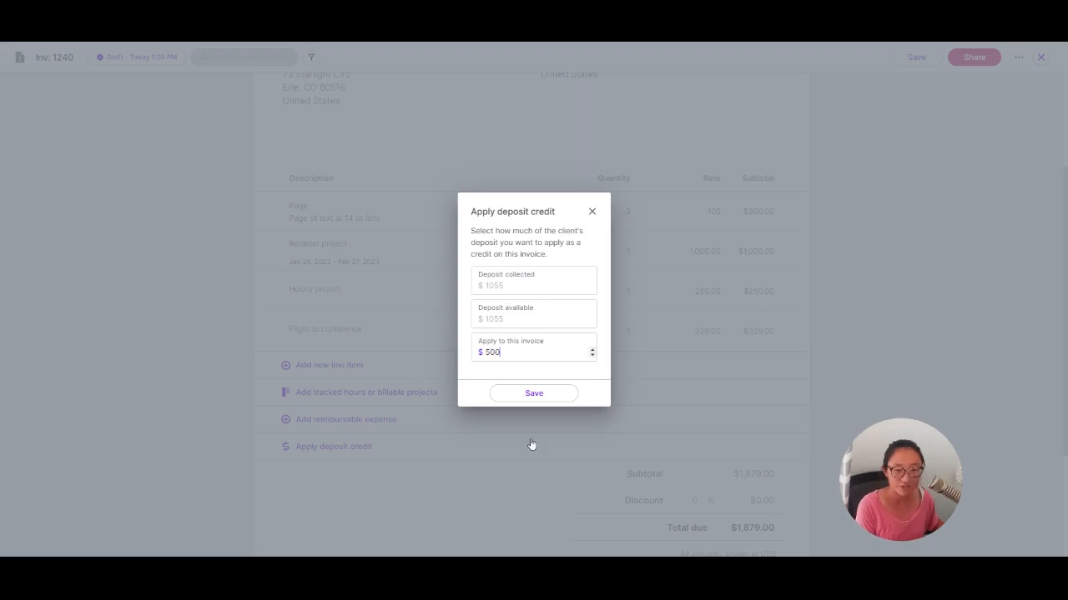
key("Return")
Set the invoice's payment terms to 30 days from the late-fee statement beneath the payment instructions
scroll(800, 298, "down", 3)
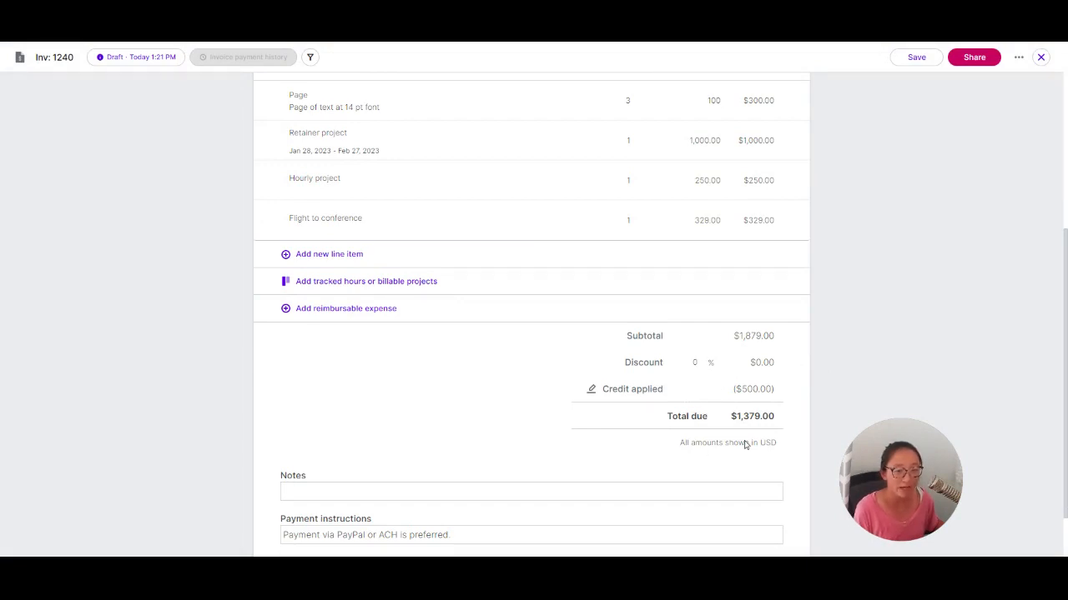
scroll(645, 531, "down", 1)
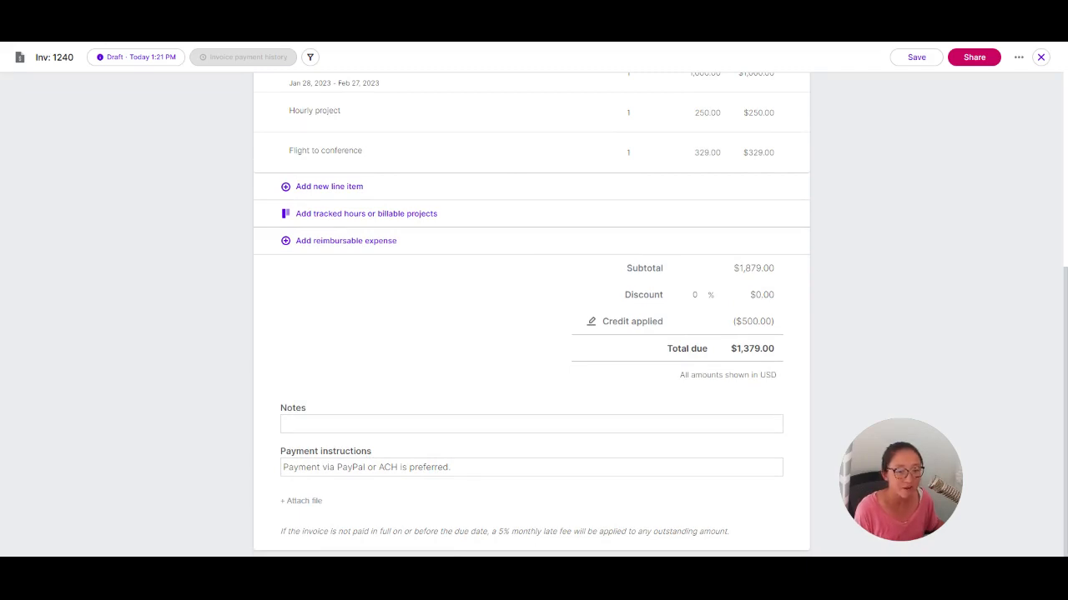
left_click(504, 532)
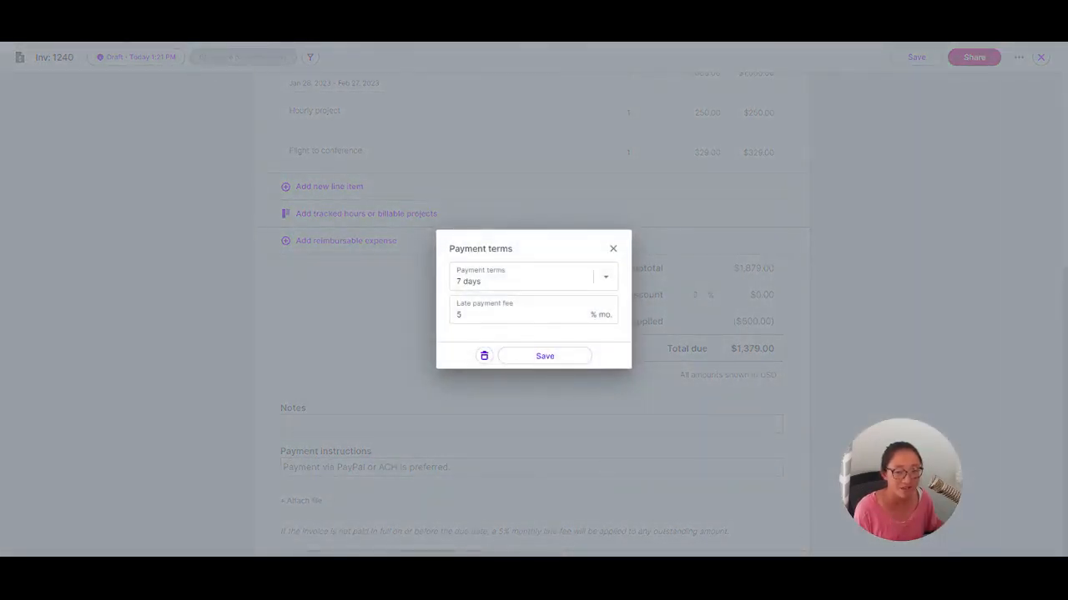
left_click(606, 278)
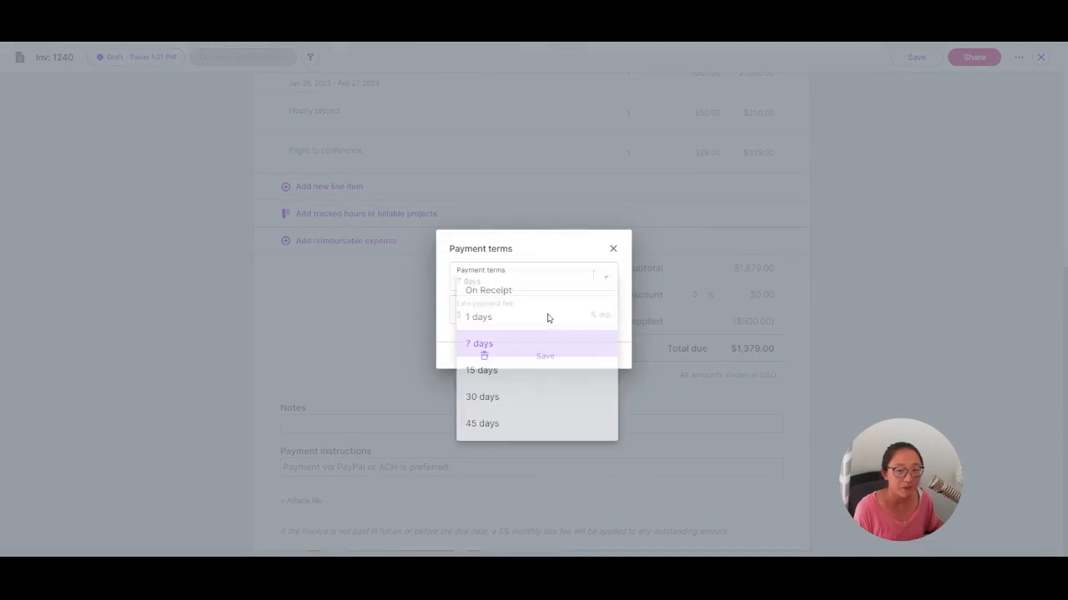
left_click(484, 397)
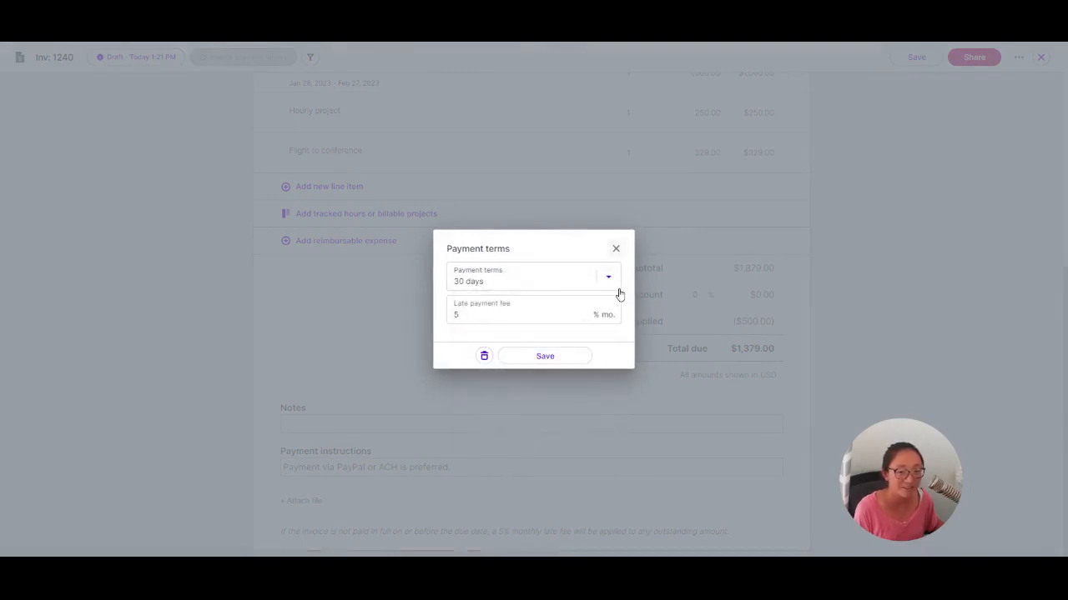
left_click(616, 249)
Share the finished invoice through Moxie email so that its message to the client can be reviewed
scroll(687, 461, "up", 1)
scroll(688, 461, "up", 5)
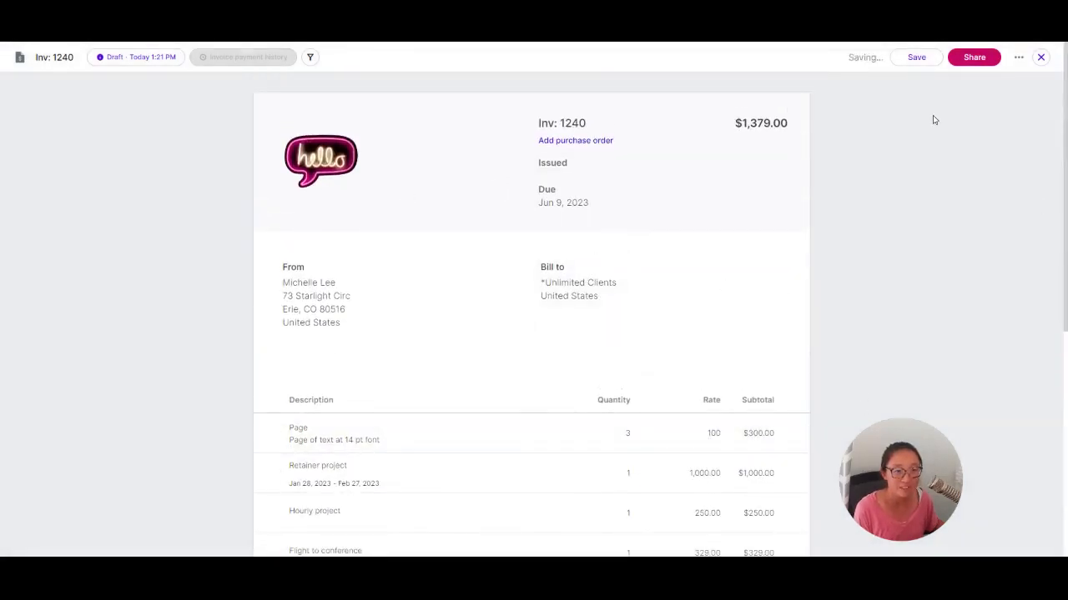
left_click(976, 58)
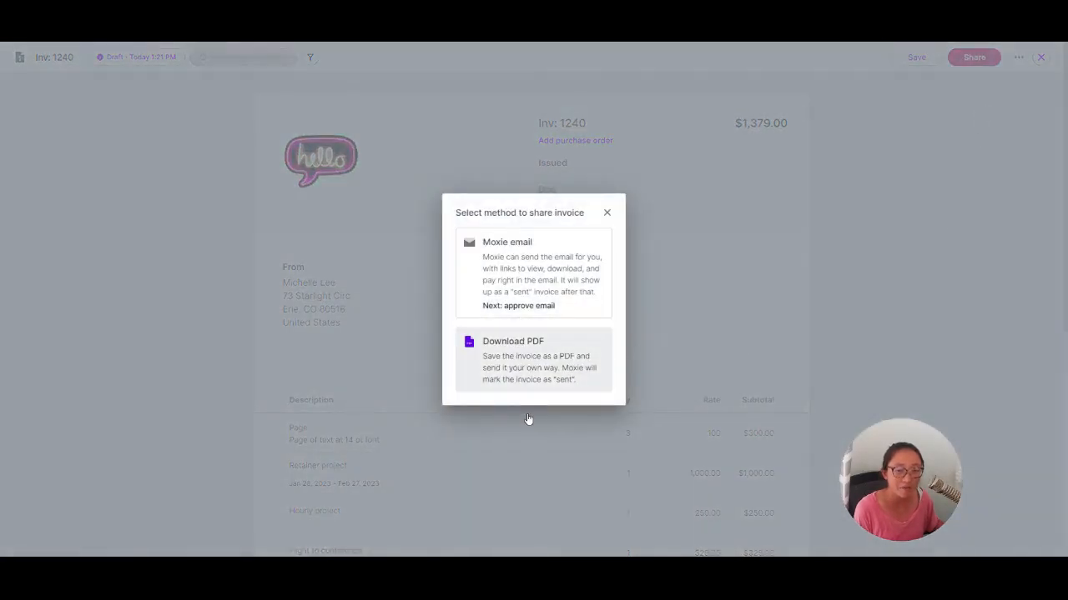
left_click(527, 334)
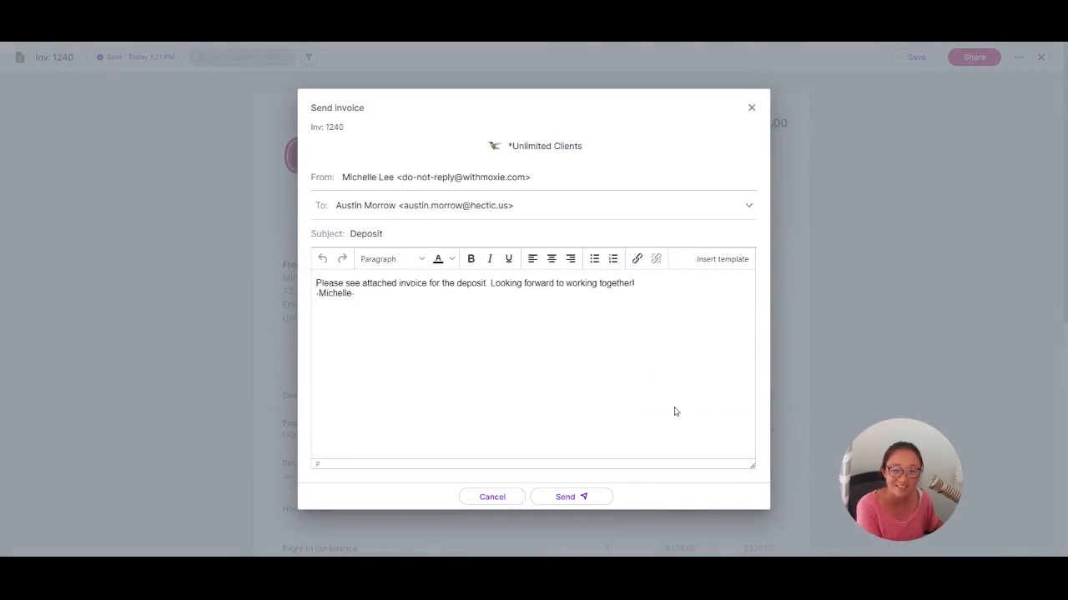
Look through the email templates available for the invoice message, and close the message unsent along with the invoice
left_click(740, 313)
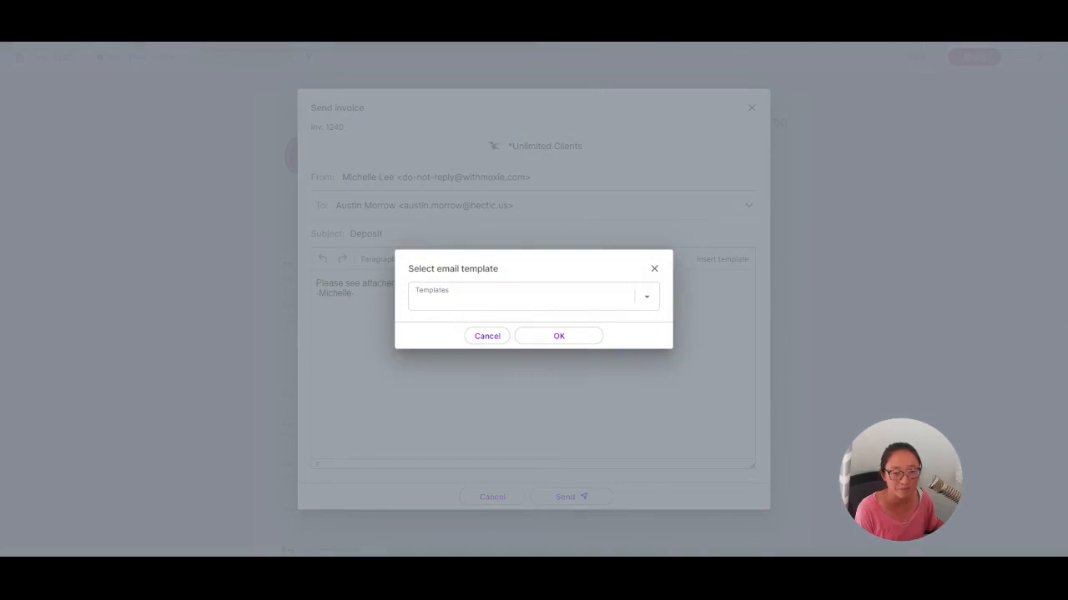
left_click(567, 298)
scroll(553, 467, "down", 2)
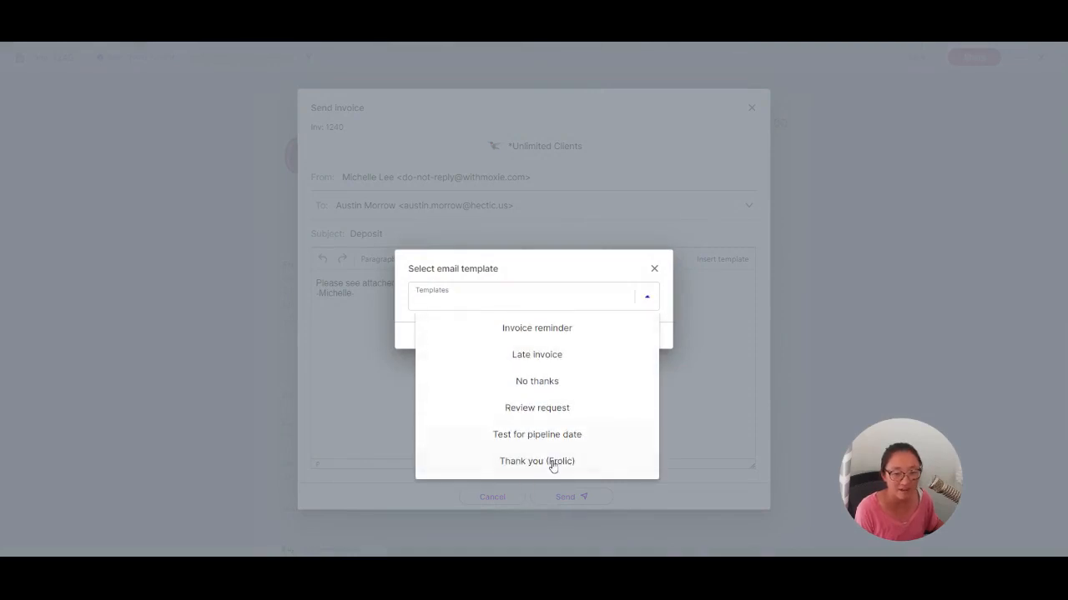
scroll(634, 475, "up", 2)
left_click(711, 430)
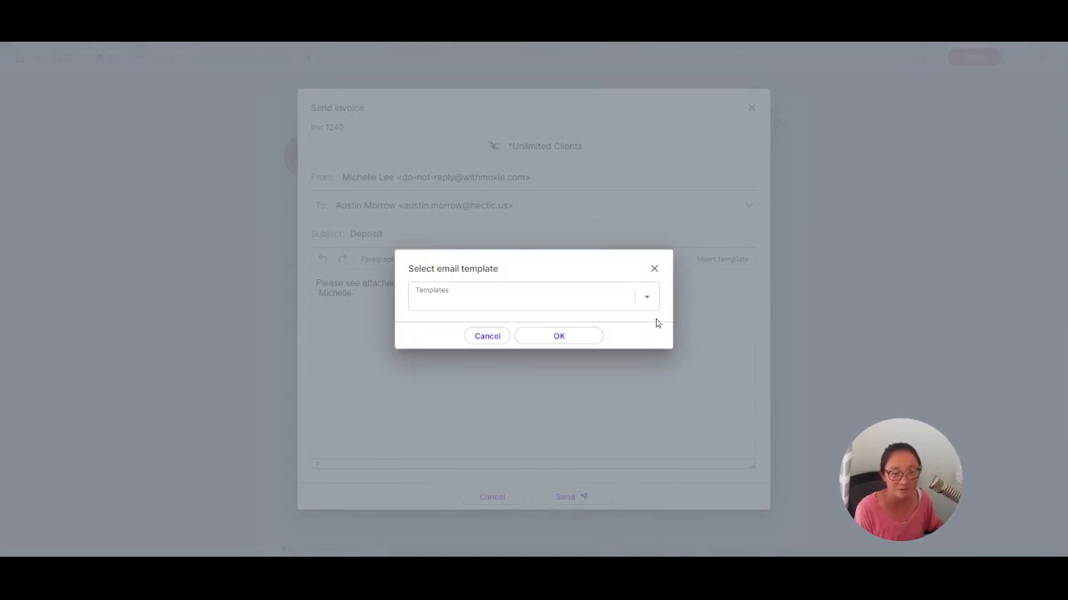
left_click(655, 268)
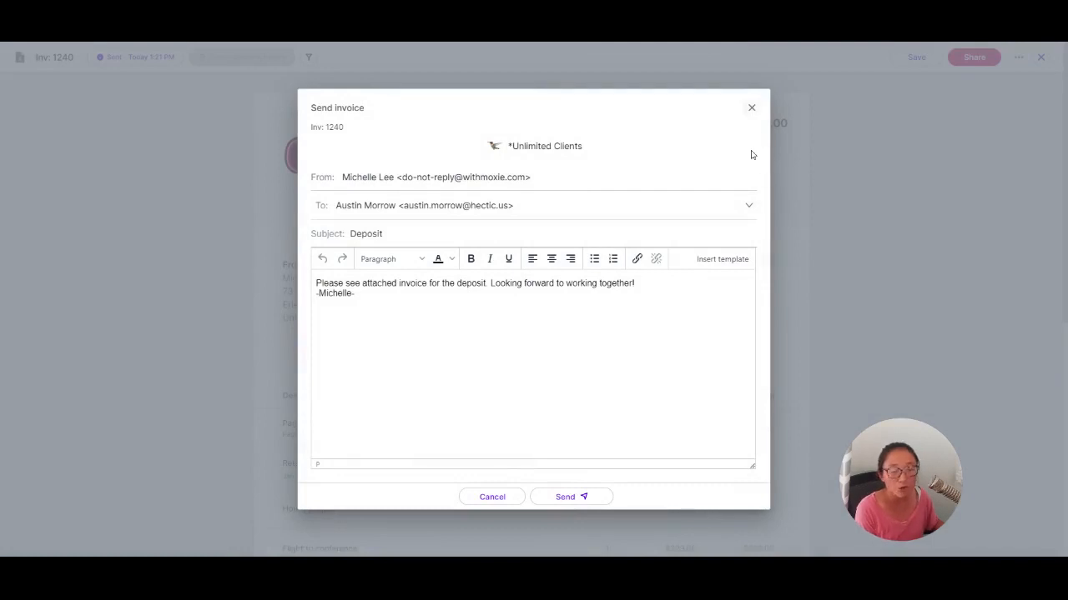
key("Escape")
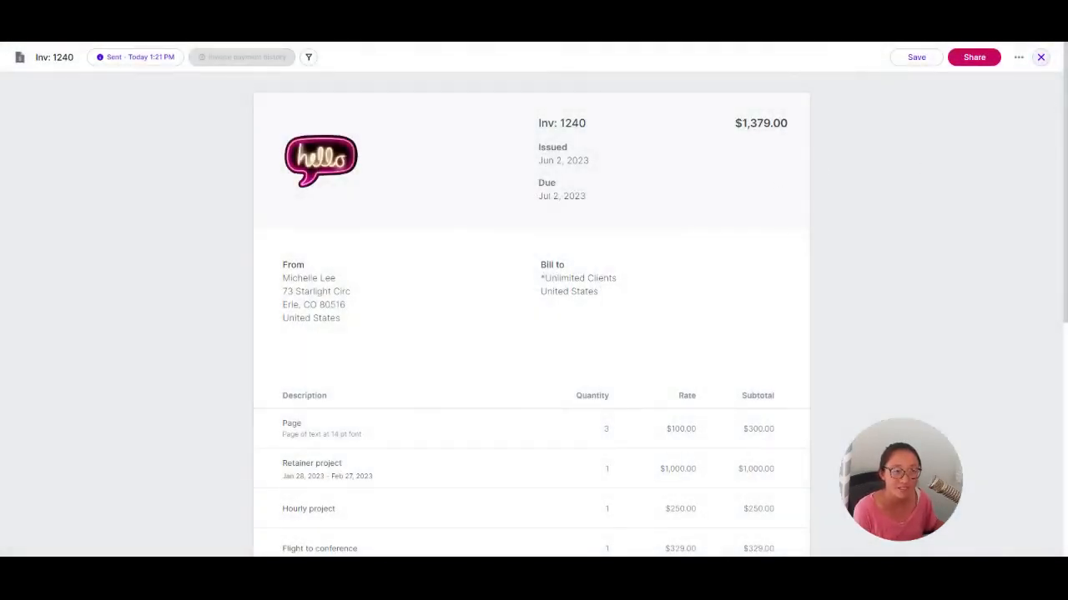
left_click(1040, 57)
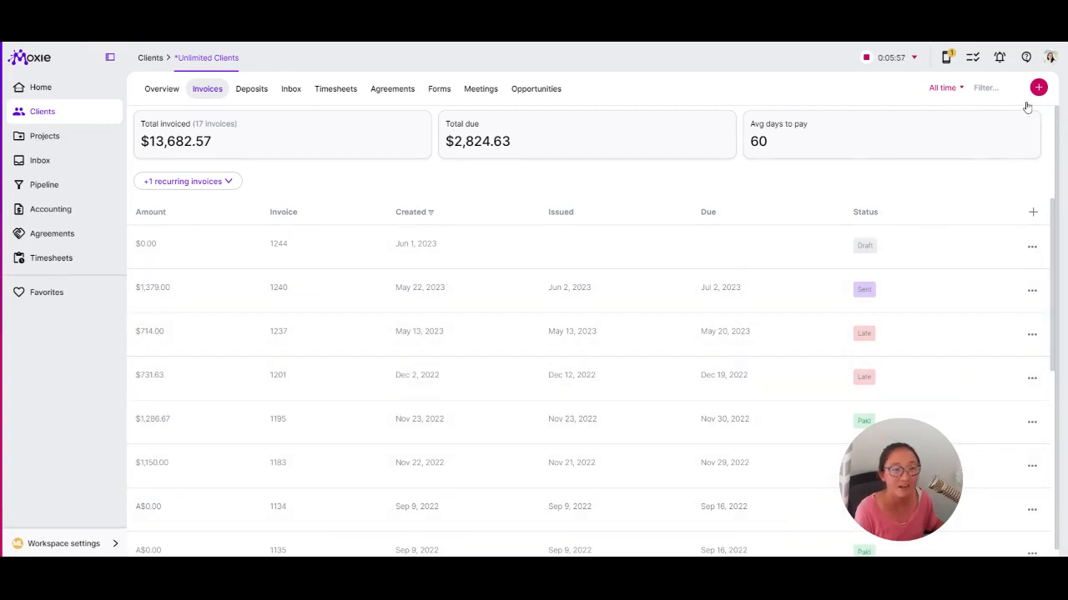
View the topics offered in the Help center and close it
left_click(1025, 57)
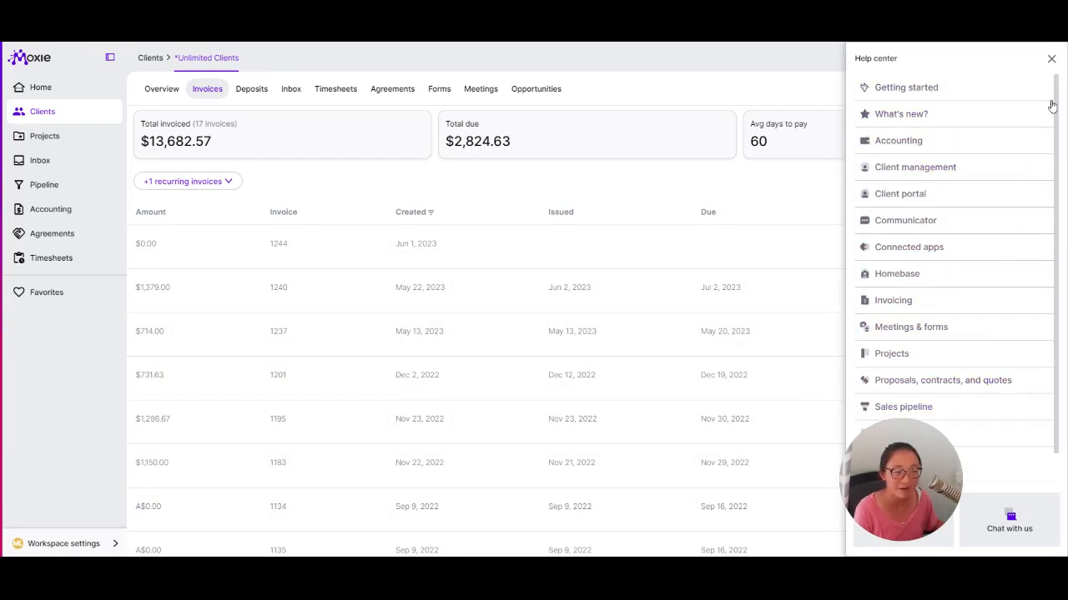
left_click(1050, 58)
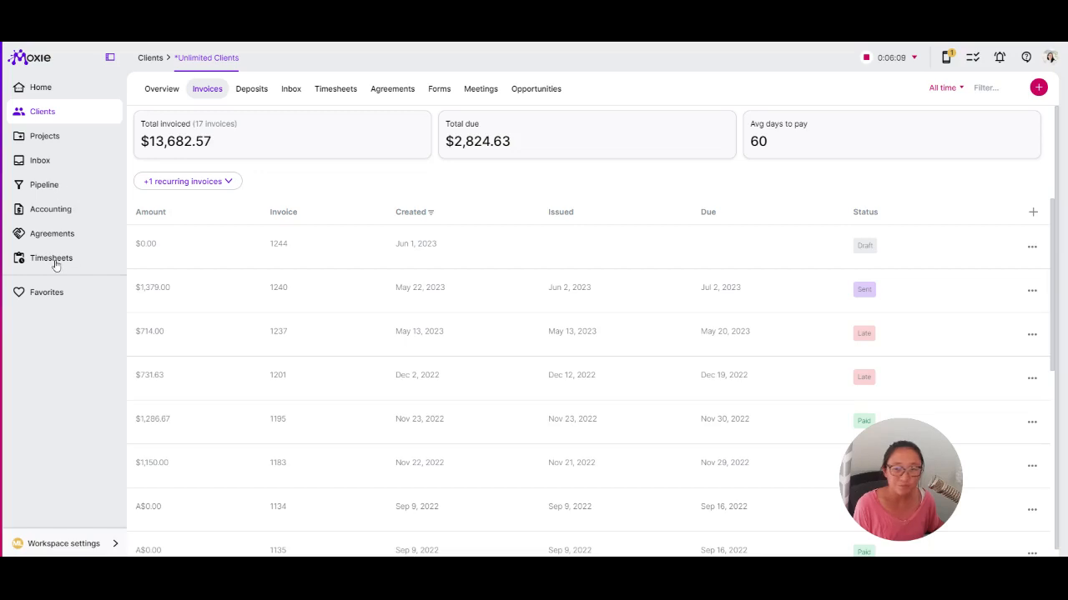
Open the accounting section's invoices and look through the list covering all clients
left_click(54, 210)
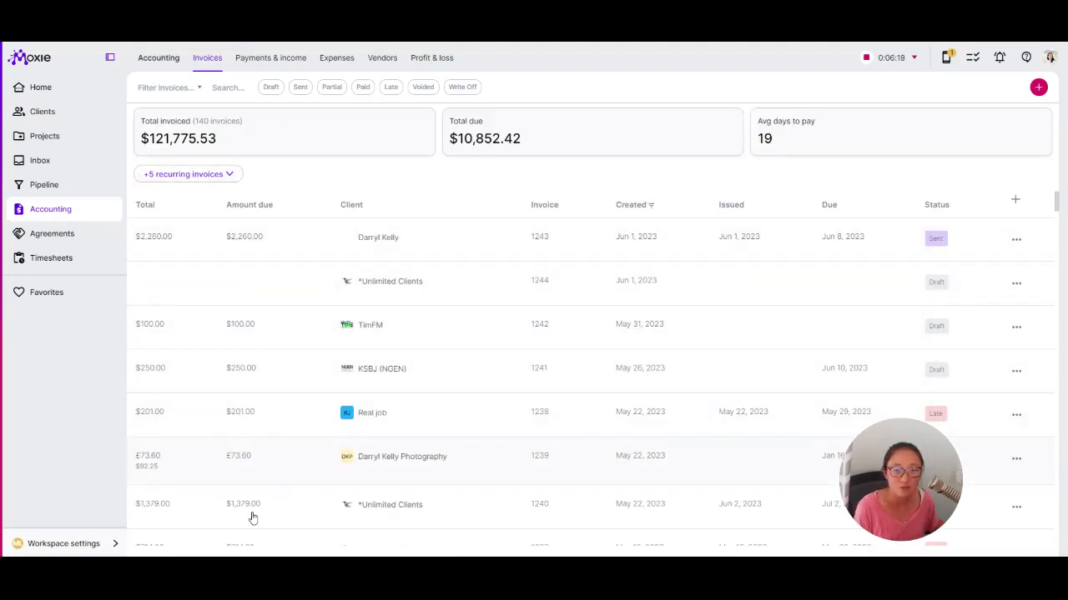
scroll(489, 486, "down", 3)
scroll(490, 488, "down", 15)
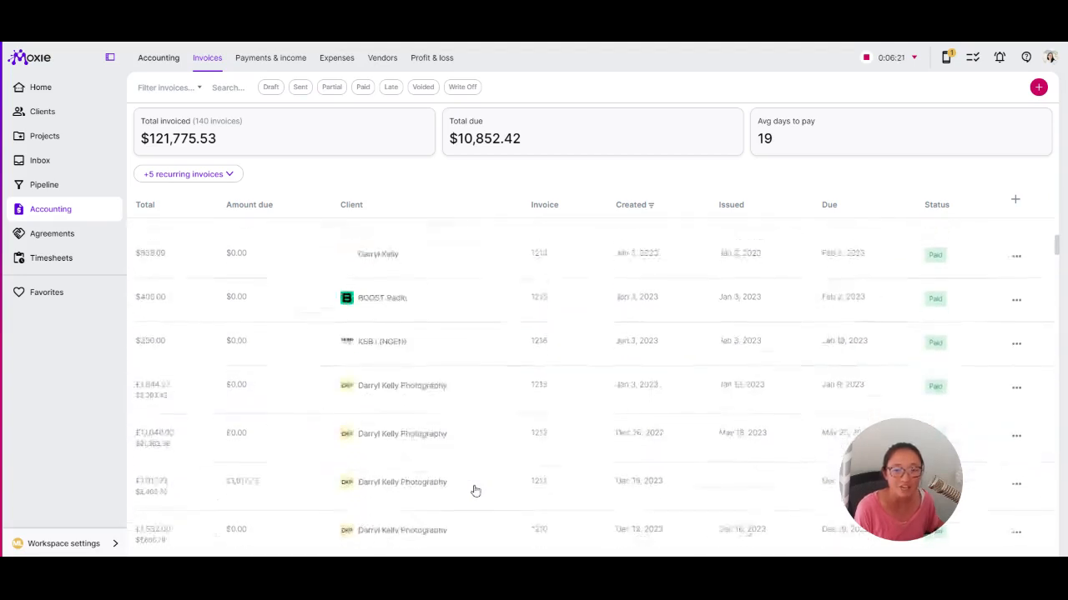
scroll(435, 482, "up", 15)
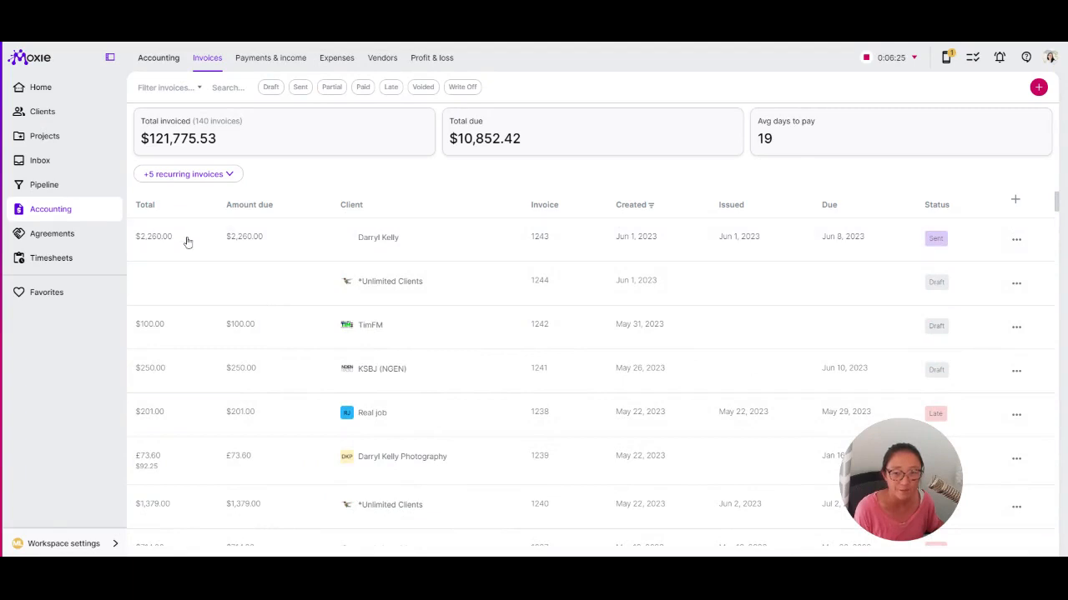
Open the Real job client's recurring invoice, examine its recurrence and automation settings, and close it
left_click(185, 174)
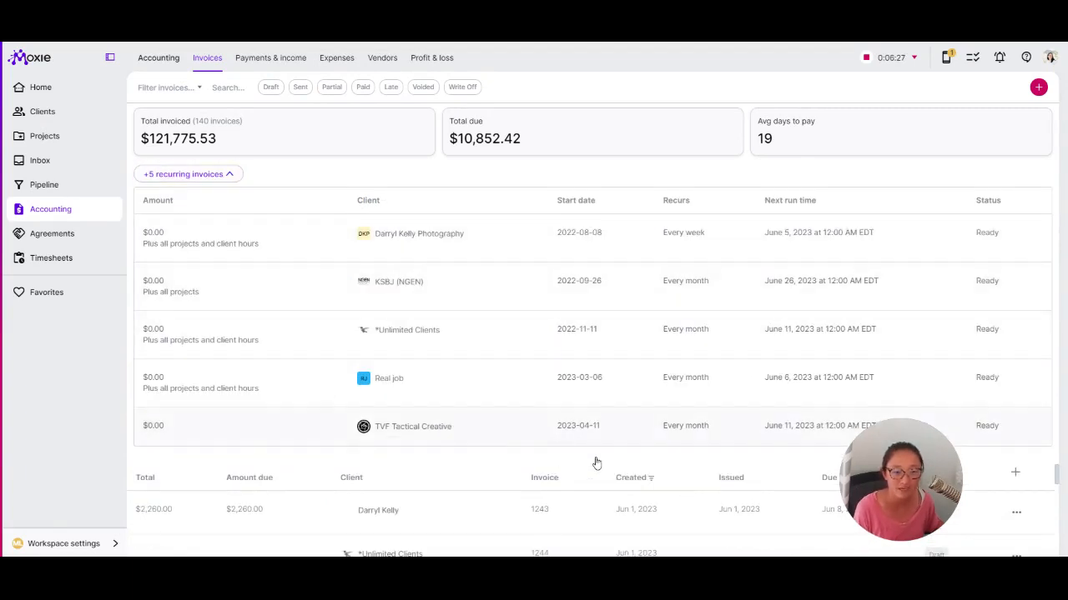
left_click(243, 414)
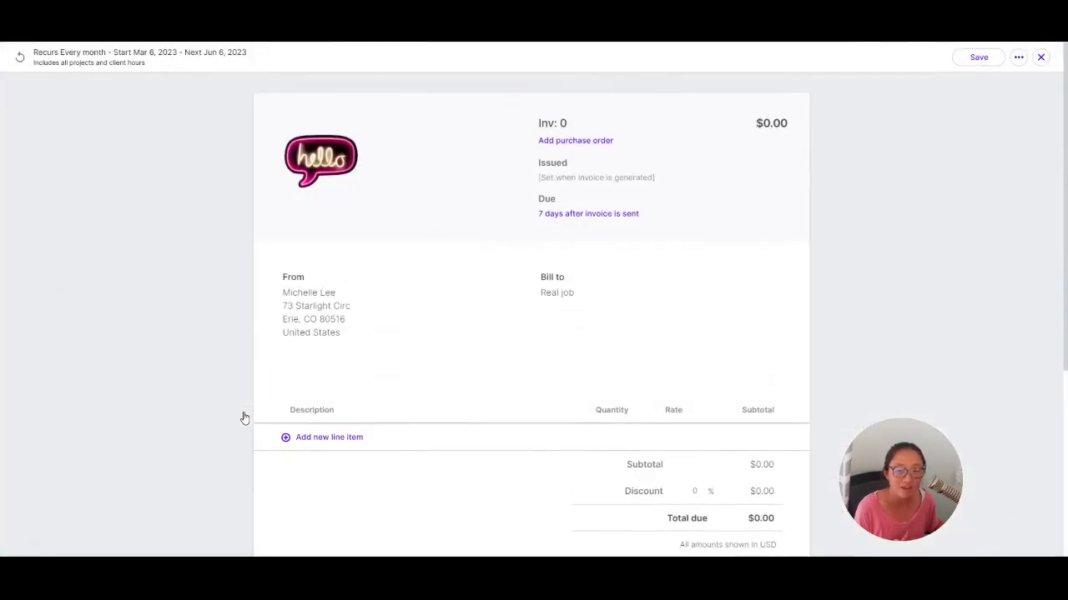
left_click(166, 56)
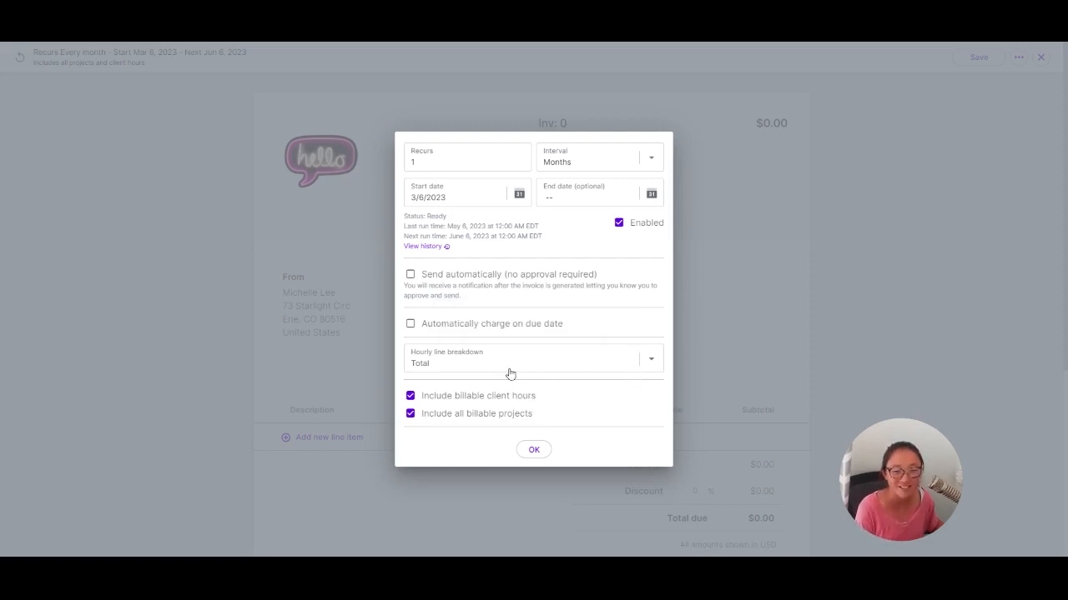
left_click(533, 449)
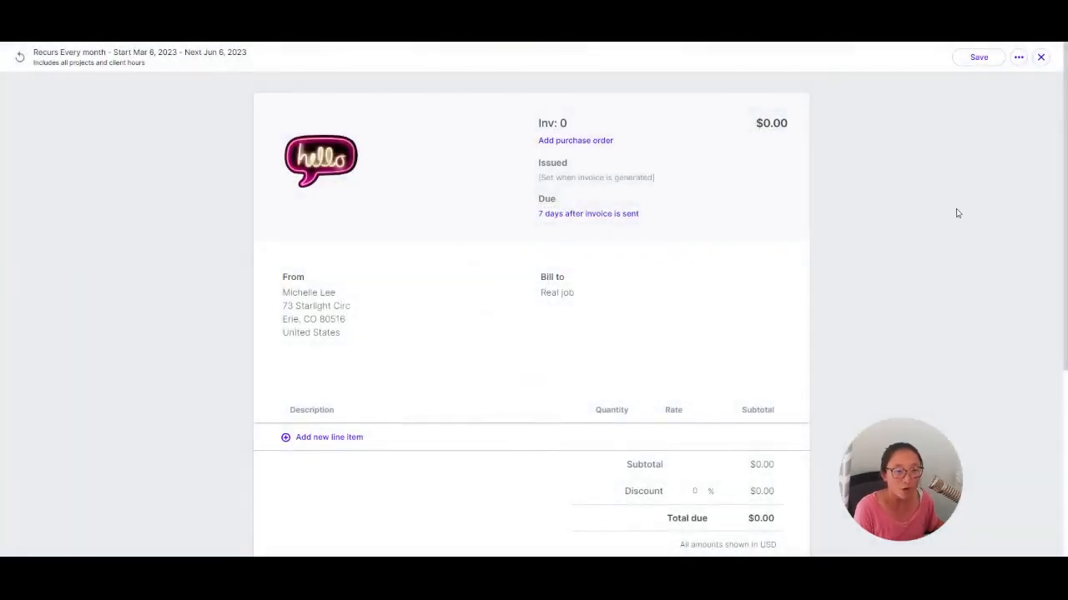
left_click(1041, 56)
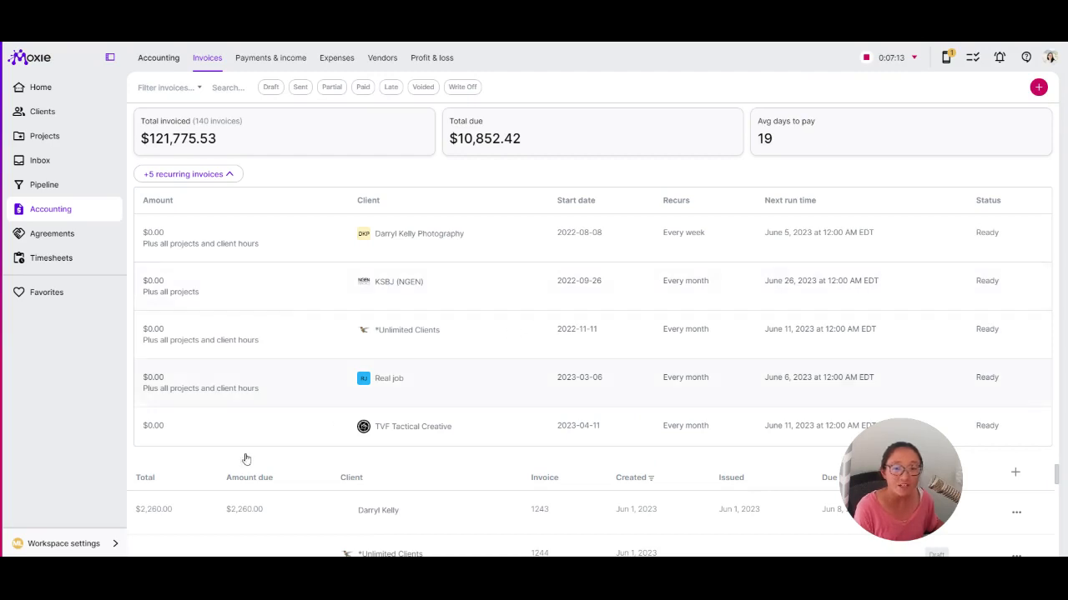
View the payment providers among the workspace's connected apps and return to the home page
left_click(64, 544)
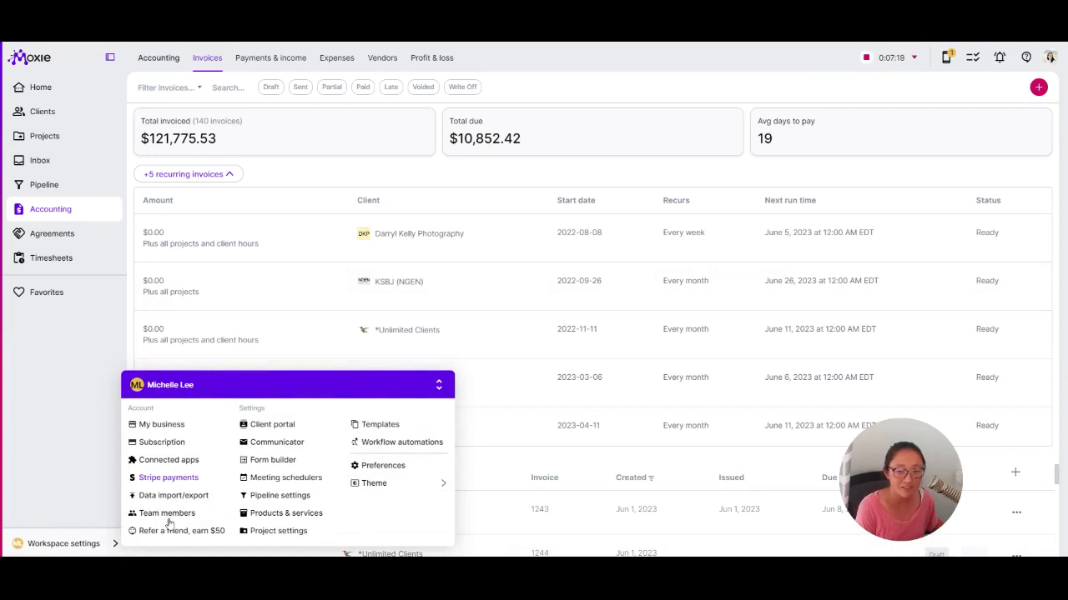
left_click(171, 461)
left_click(271, 86)
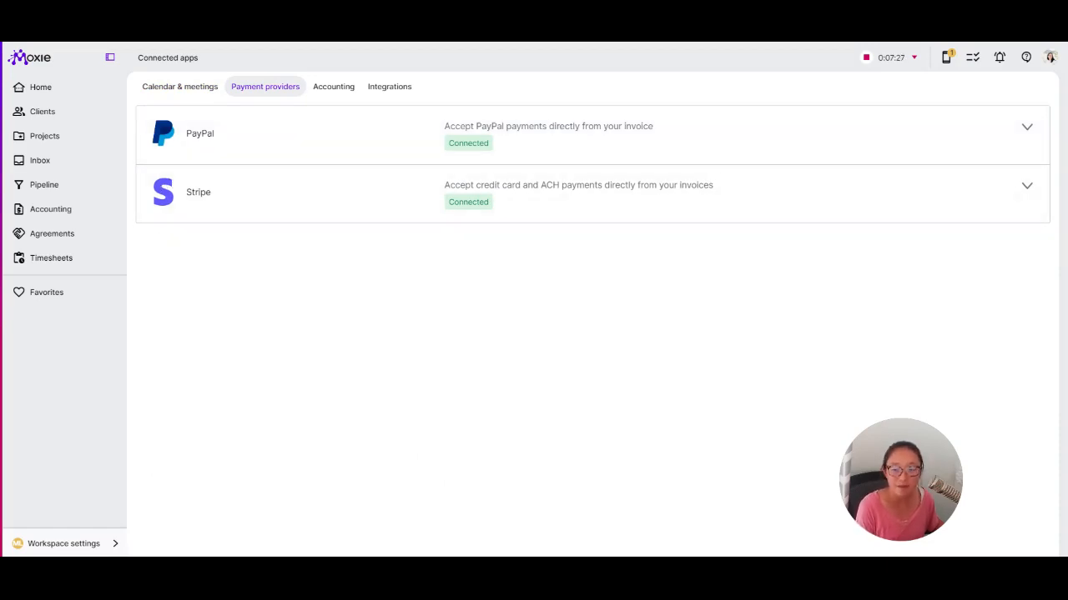
left_click(41, 88)
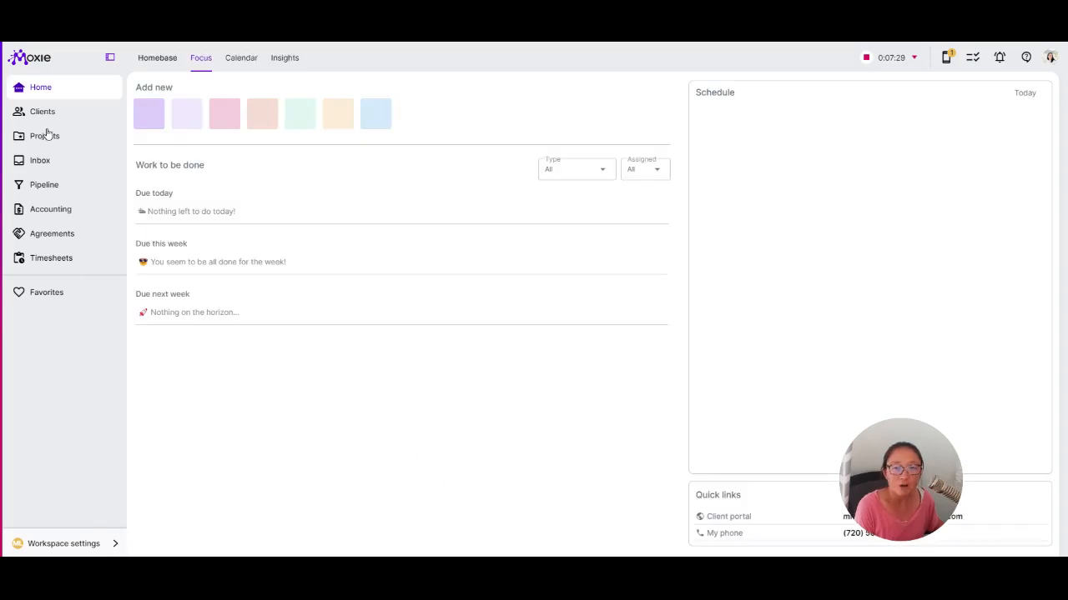